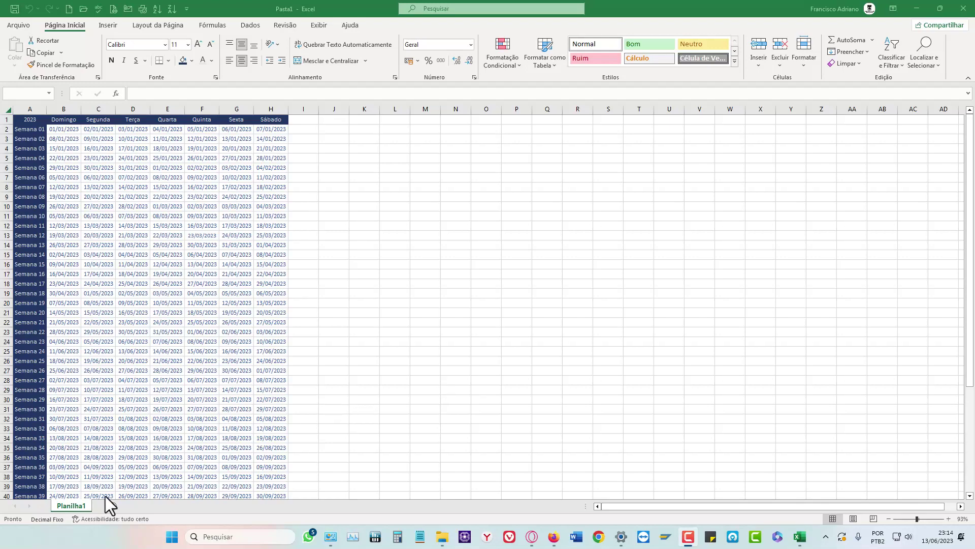
View the code attached to sheet Planilha1, then return to the worksheet.
{"action": "right_click", "coordinate": [68, 507]}
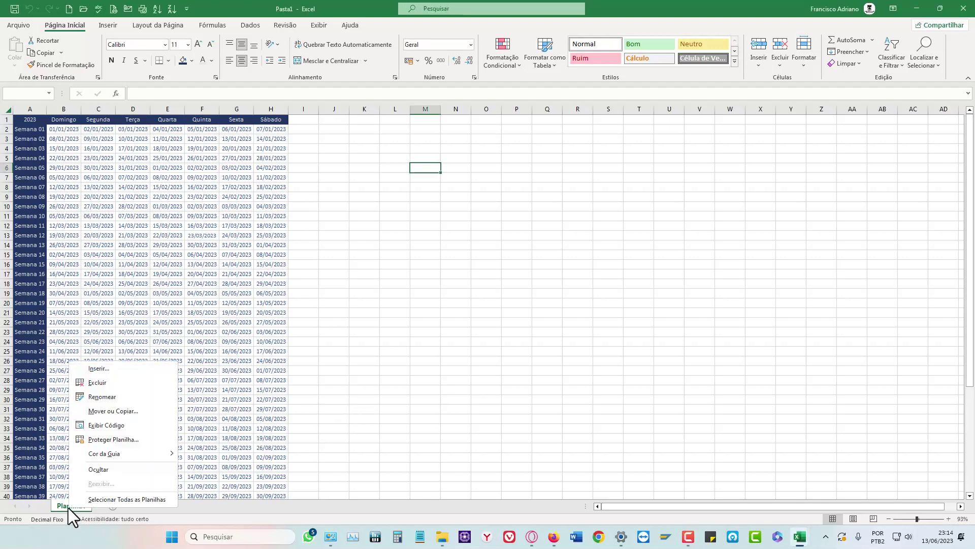
{"action": "left_click", "coordinate": [94, 427]}
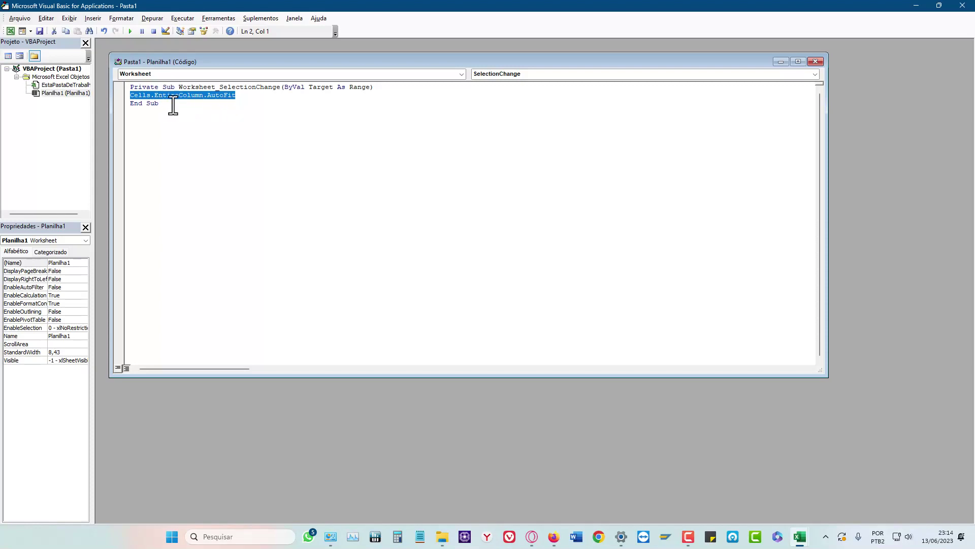
{"action": "left_click", "coordinate": [10, 31]}
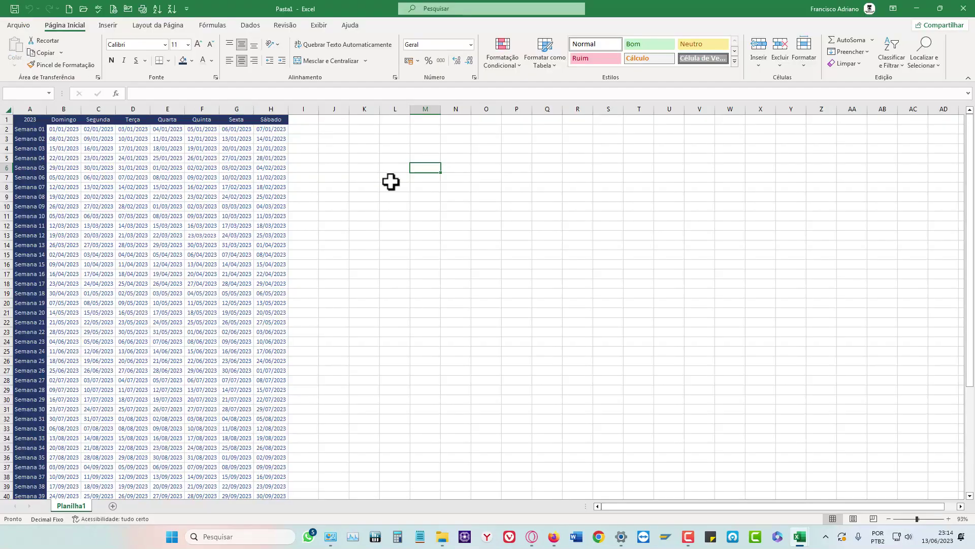
Enter the test text 'H amanhã' in cell J1, then delete it.
{"action": "left_click", "coordinate": [330, 119]}
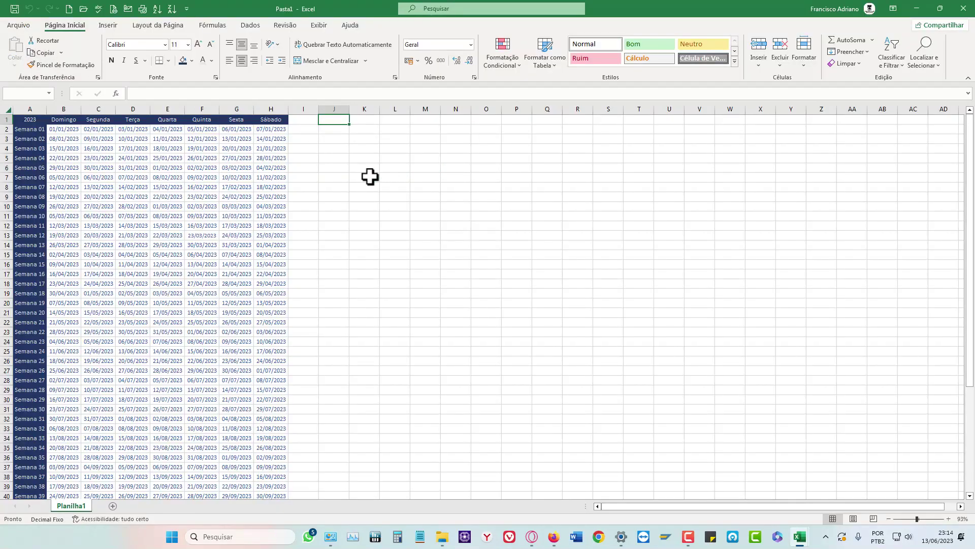
{"action": "type", "text": "Hoje"}
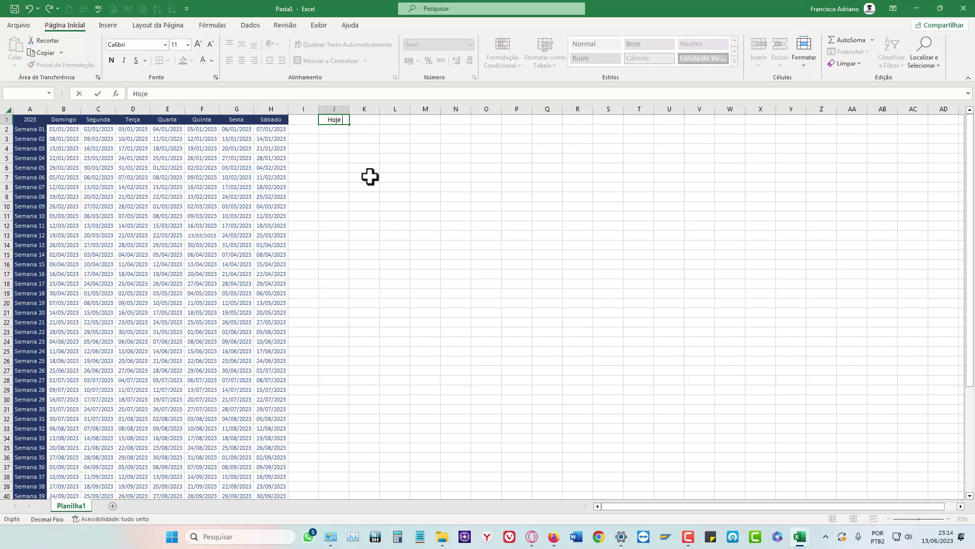
{"action": "type", "text": " amanhã"}
{"action": "key", "text": "Return"}
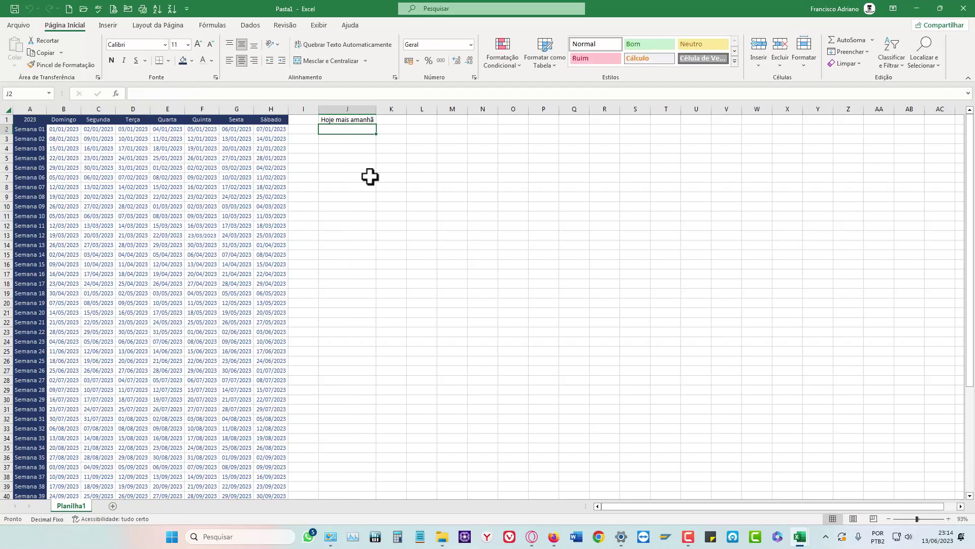
{"action": "left_click", "coordinate": [347, 122]}
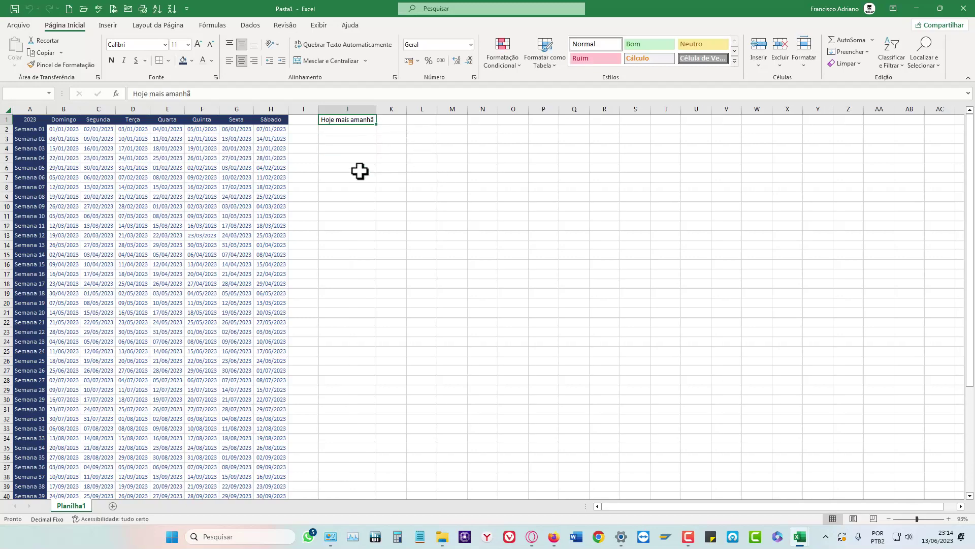
{"action": "key", "text": "Delete"}
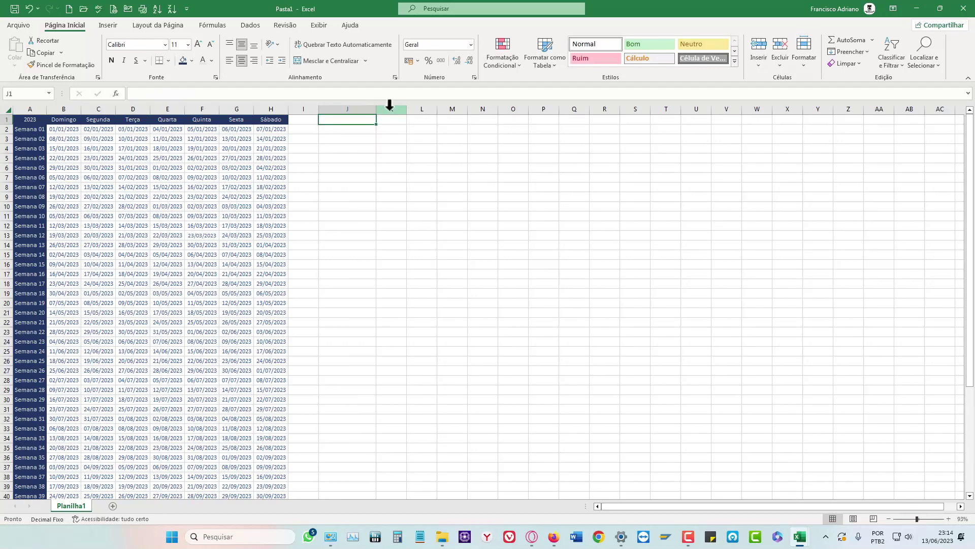
Copy column K's formatting onto column J with Format Painter.
{"action": "left_click", "coordinate": [385, 107]}
{"action": "left_click", "coordinate": [72, 65]}
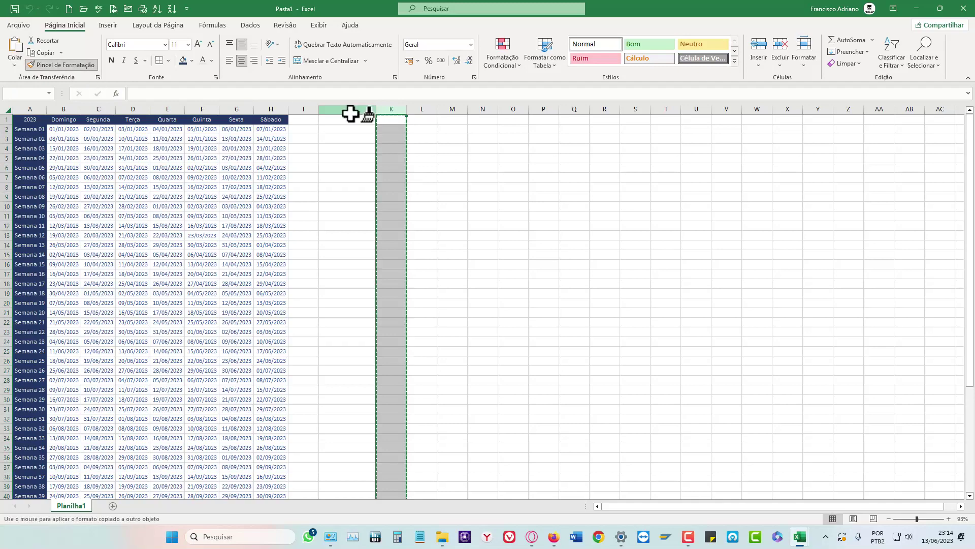
{"action": "left_click", "coordinate": [343, 110]}
{"action": "left_click", "coordinate": [434, 173]}
Briefly edit A1's year formula, then leave it so A1 still shows 2023.
{"action": "left_click", "coordinate": [30, 121]}
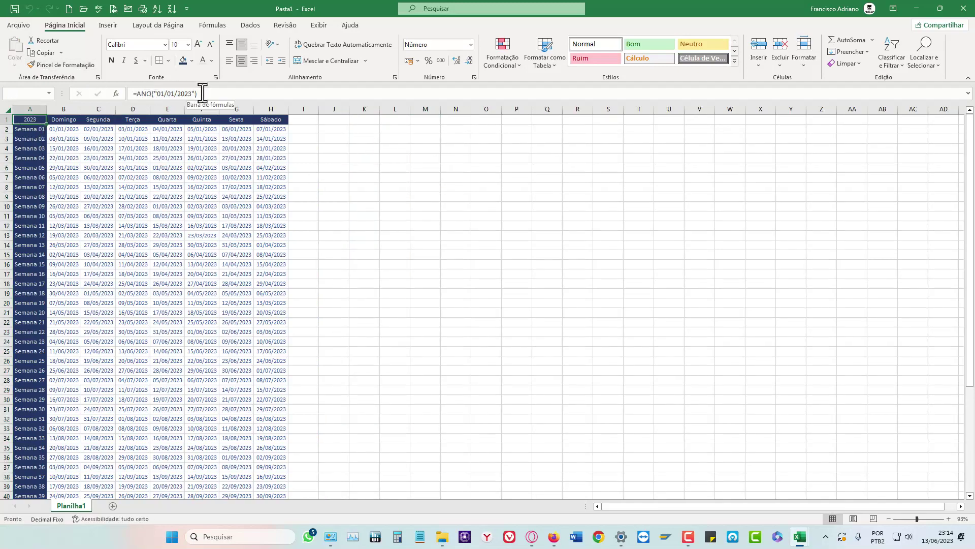
{"action": "left_click_drag", "start_coordinate": [198, 93], "coordinate": [131, 93]}
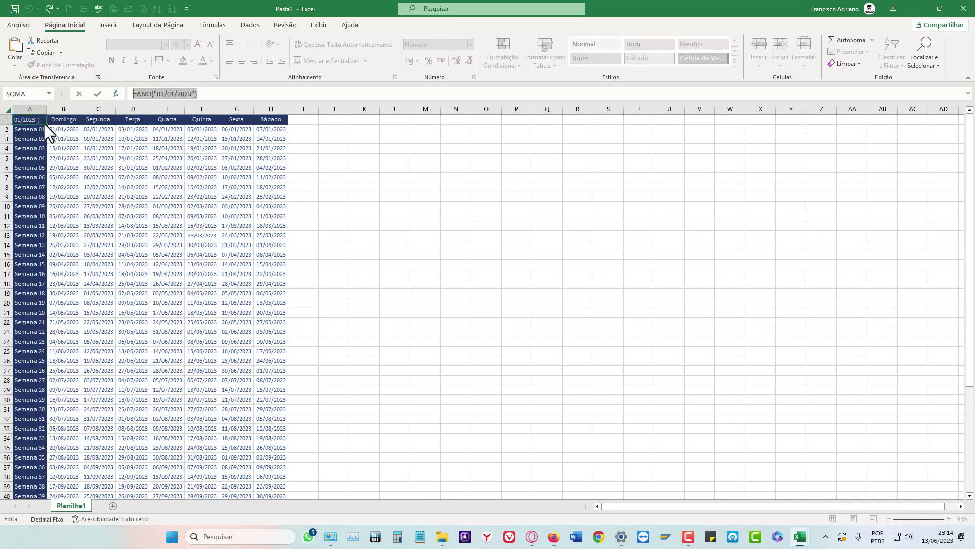
{"action": "left_click", "coordinate": [333, 169]}
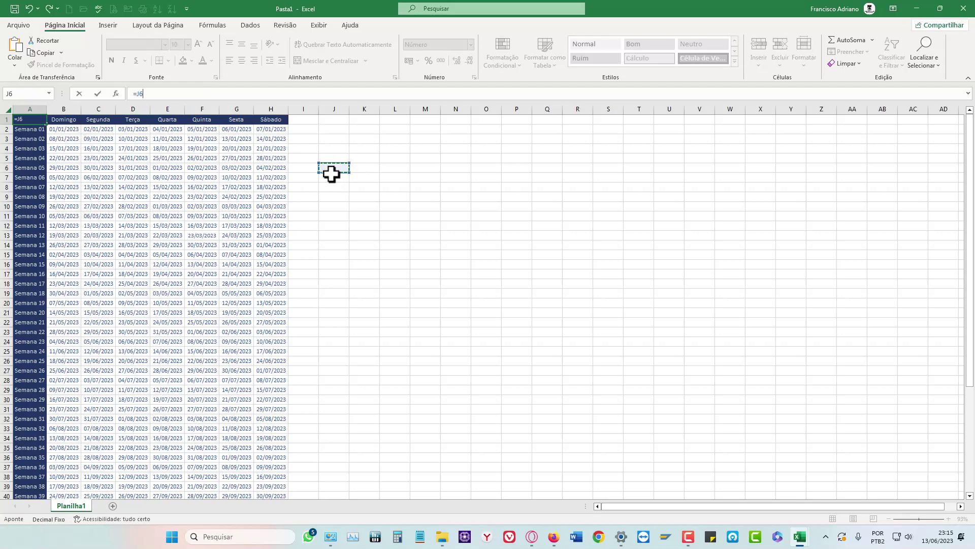
{"action": "key", "text": "Return"}
Enter 20 in cell J1, leaving it showing 20,23.
{"action": "left_click", "coordinate": [327, 120]}
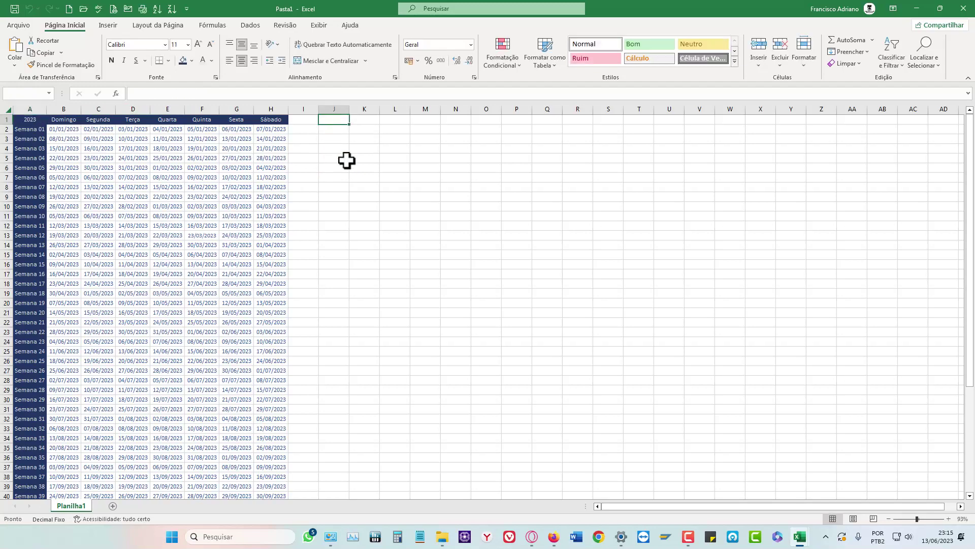
{"action": "type", "text": "2023"}
{"action": "key", "text": "Return"}
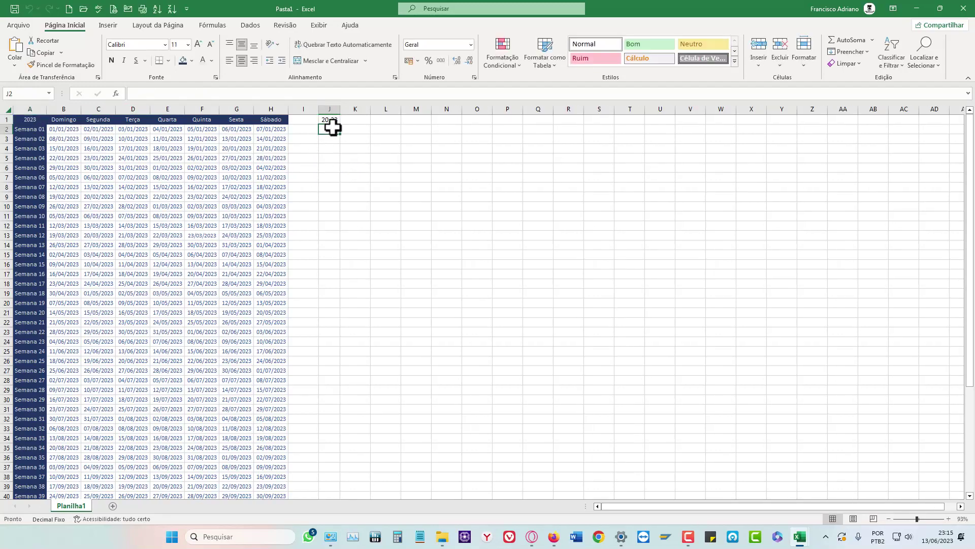
Give cell J1 the Número format and clear its value.
{"action": "right_click", "coordinate": [330, 119]}
{"action": "left_click", "coordinate": [357, 356]}
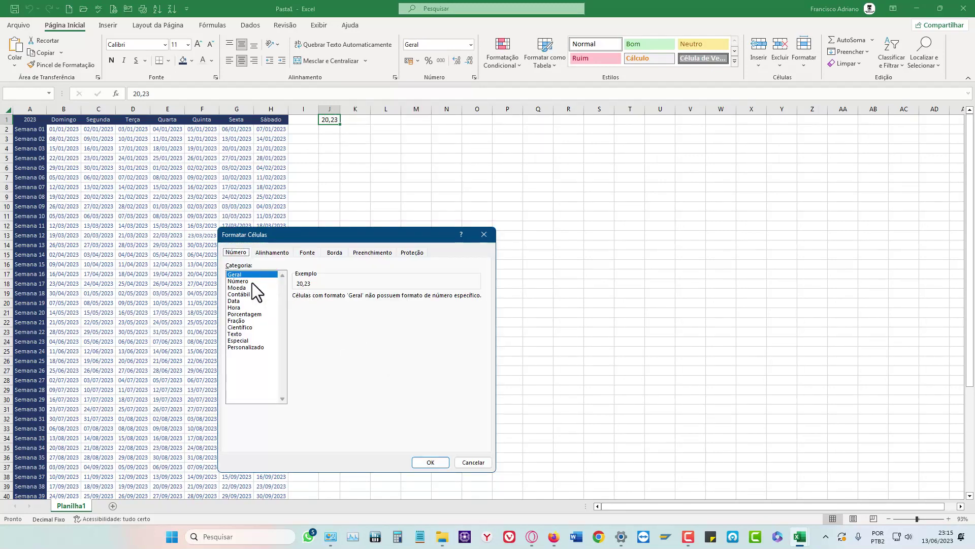
{"action": "left_click", "coordinate": [245, 281]}
{"action": "left_click", "coordinate": [430, 462]}
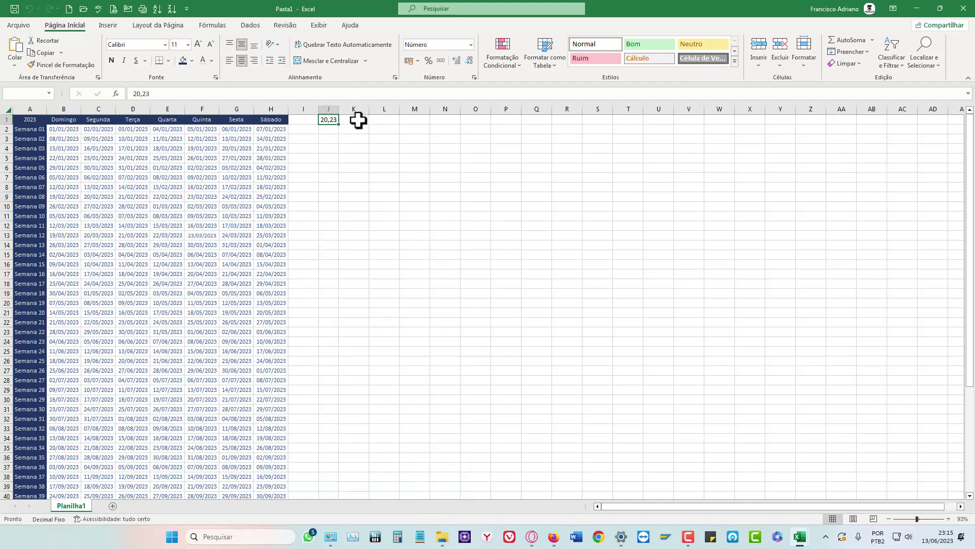
{"action": "key", "text": "Delete"}
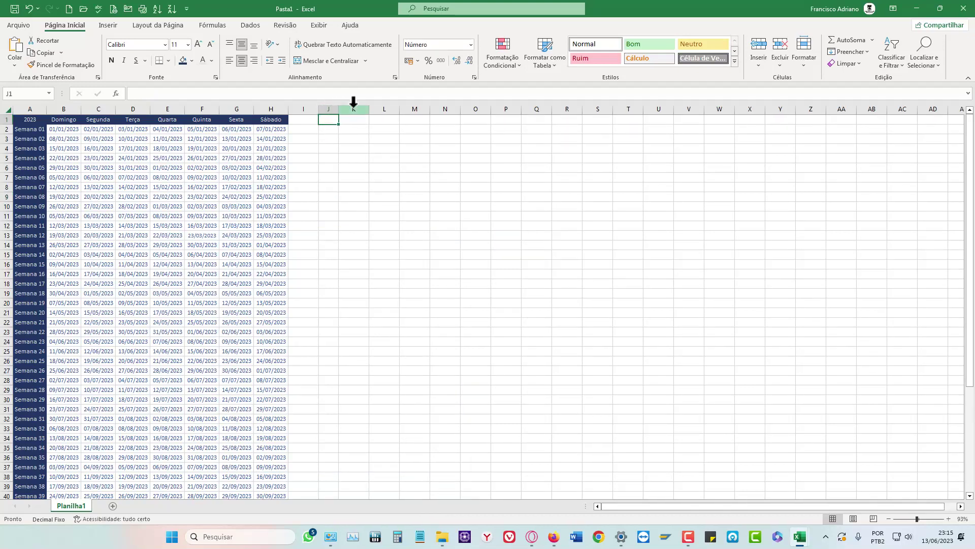
Copy column K's formatting and width onto column J with Format Painter, then reselect J1.
{"action": "left_click", "coordinate": [354, 108]}
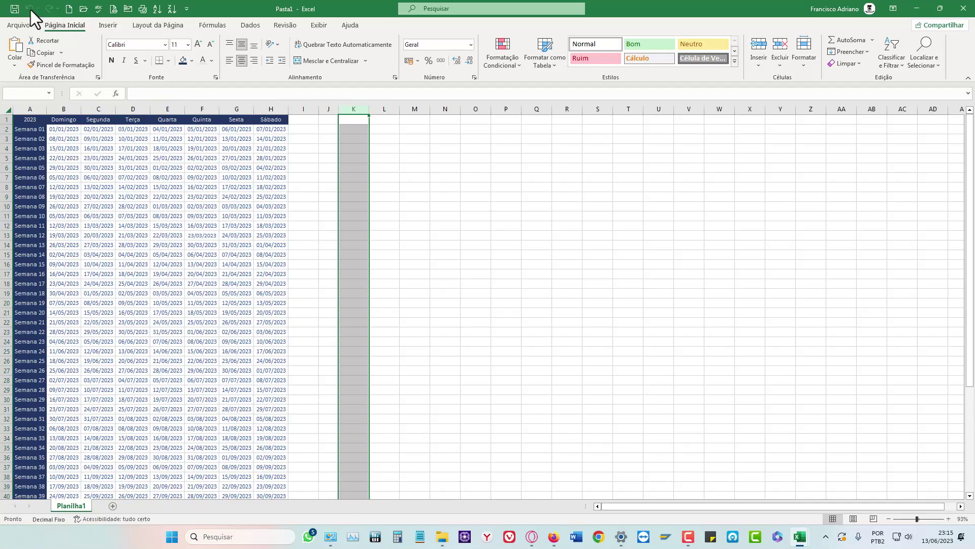
{"action": "left_click", "coordinate": [60, 65]}
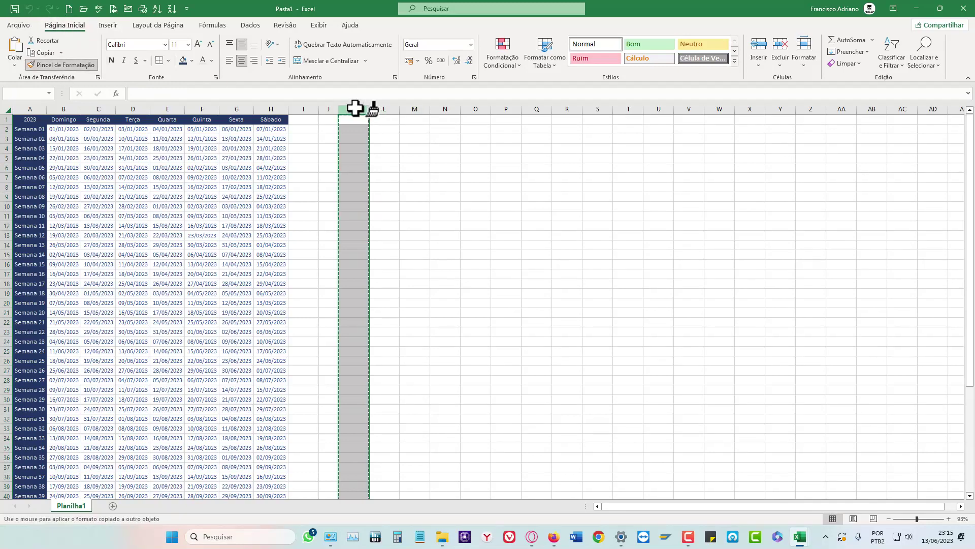
{"action": "left_click", "coordinate": [355, 108]}
{"action": "left_click", "coordinate": [405, 130]}
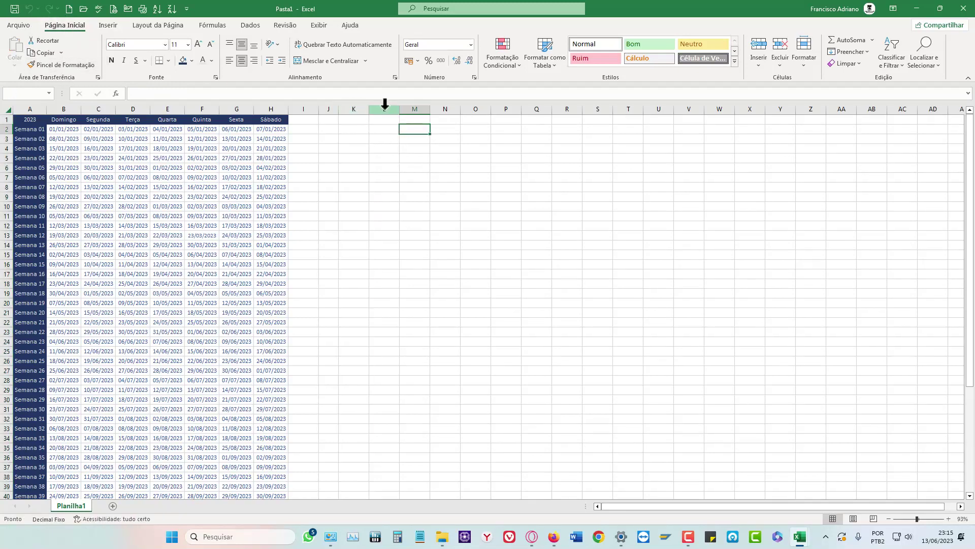
{"action": "left_click", "coordinate": [354, 109]}
{"action": "left_click", "coordinate": [60, 64]}
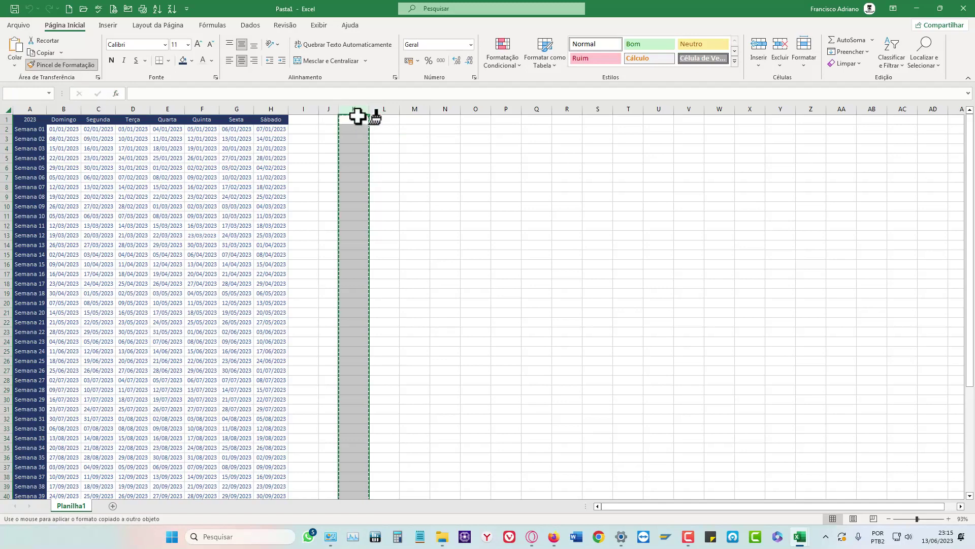
{"action": "left_click", "coordinate": [332, 109]}
{"action": "left_click", "coordinate": [404, 145]}
{"action": "left_click", "coordinate": [338, 122]}
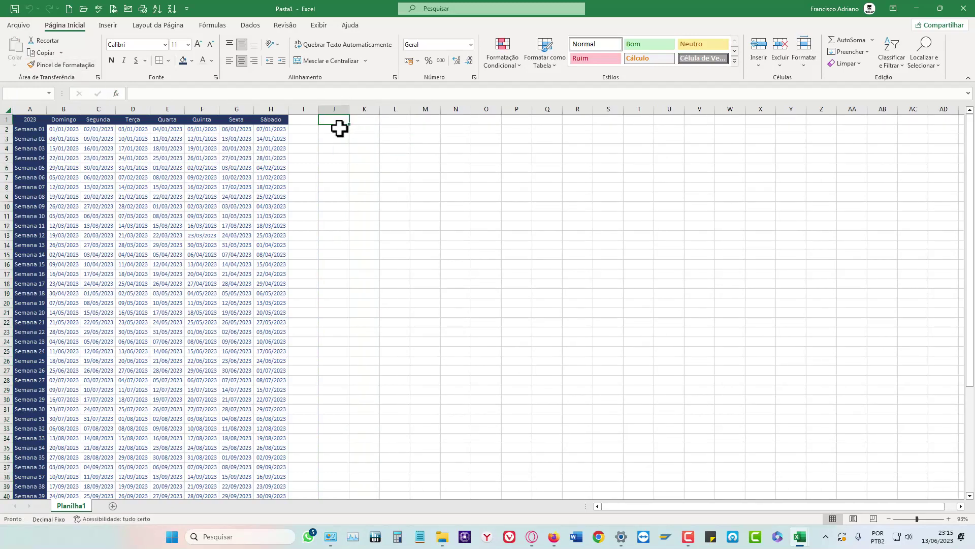
{"action": "left_click", "coordinate": [341, 177]}
Enter the test formula =ANO("01/01/2023") in J1, returning 2023.
{"action": "left_click", "coordinate": [335, 121]}
{"action": "type", "text": "=ano"}
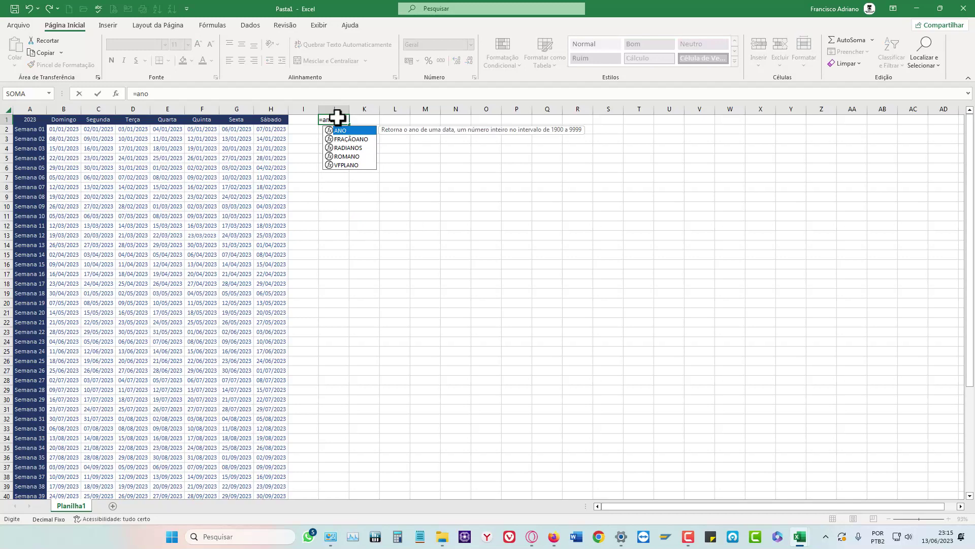
{"action": "type", "text": "9\""}
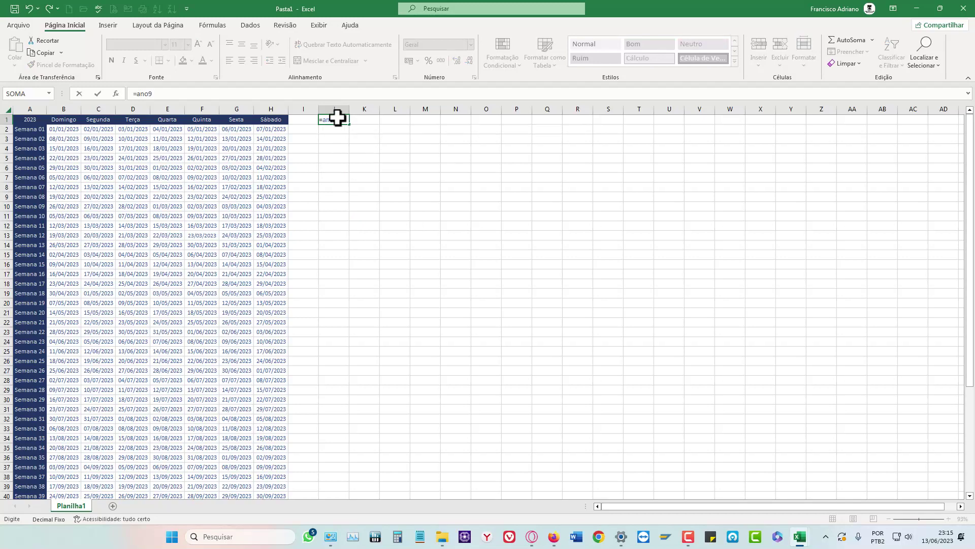
{"action": "key", "text": "BackSpace"}
{"action": "type", "text": "(\"0"}
{"action": "type", "text": "1/01/2023"}
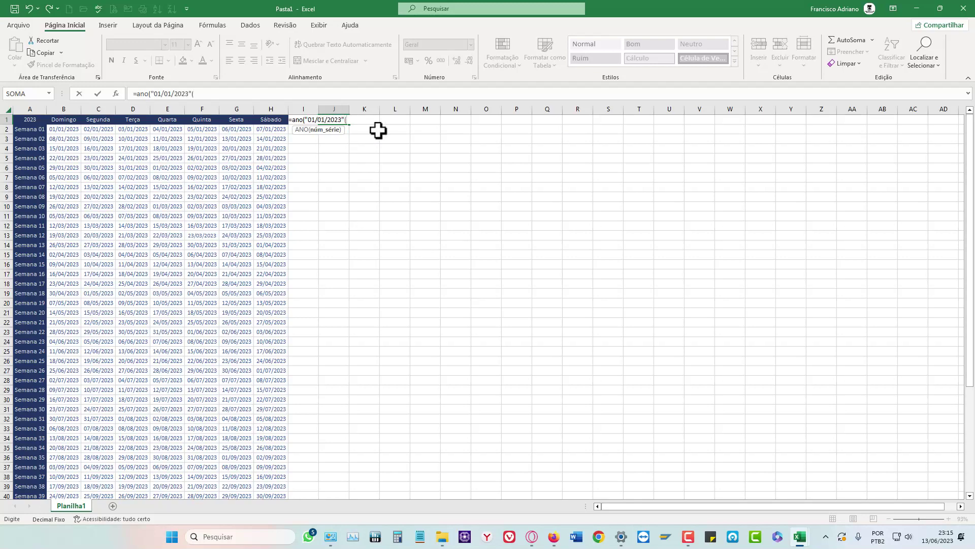
{"action": "key", "text": "Return"}
Check J1's number format, leaving it on the Geral category.
{"action": "left_click", "coordinate": [378, 226]}
{"action": "left_click", "coordinate": [325, 121]}
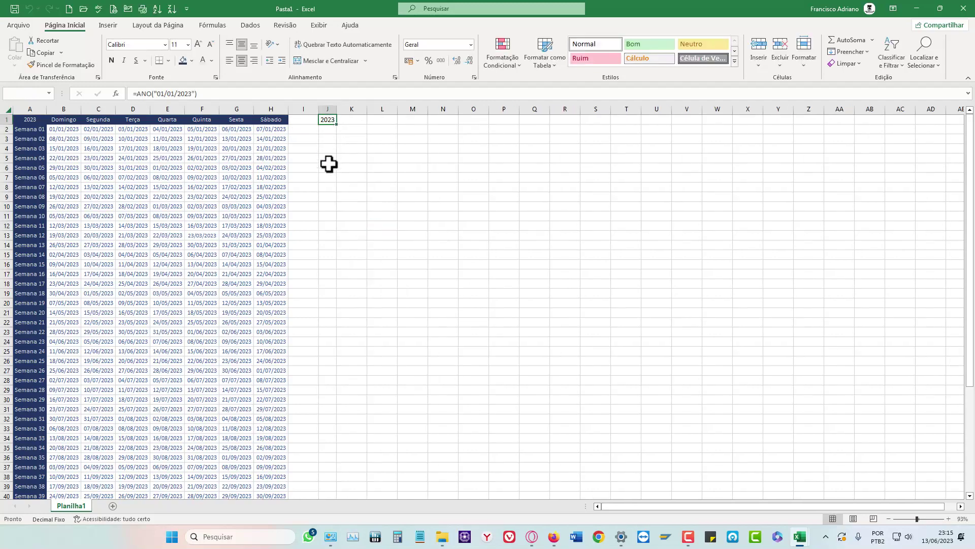
{"action": "right_click", "coordinate": [325, 121]}
{"action": "left_click", "coordinate": [344, 358]}
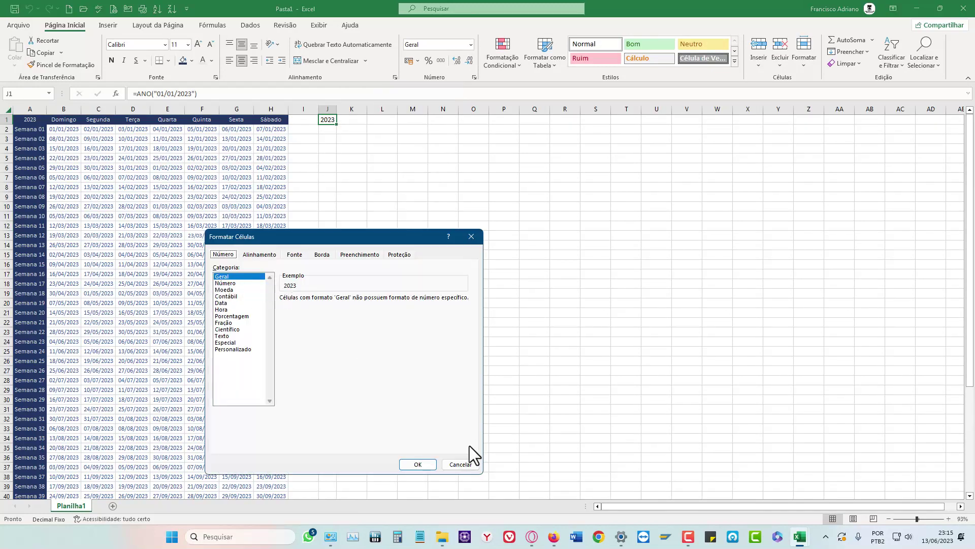
{"action": "left_click", "coordinate": [225, 283]}
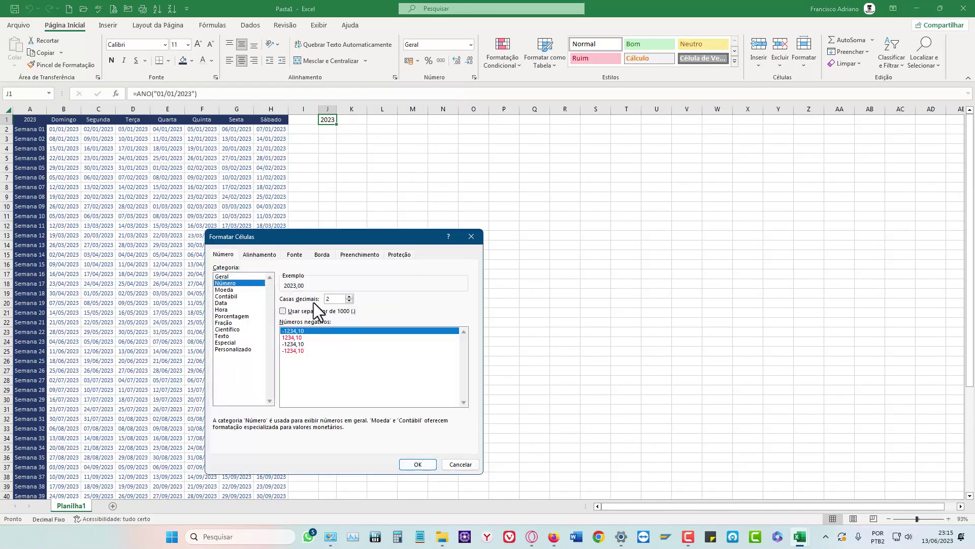
{"action": "left_click", "coordinate": [224, 277]}
{"action": "left_click", "coordinate": [418, 464]}
Delete the year test formula from J1, undo, then delete it for good.
{"action": "left_click", "coordinate": [382, 165]}
{"action": "left_click", "coordinate": [327, 121]}
{"action": "key", "text": "Delete"}
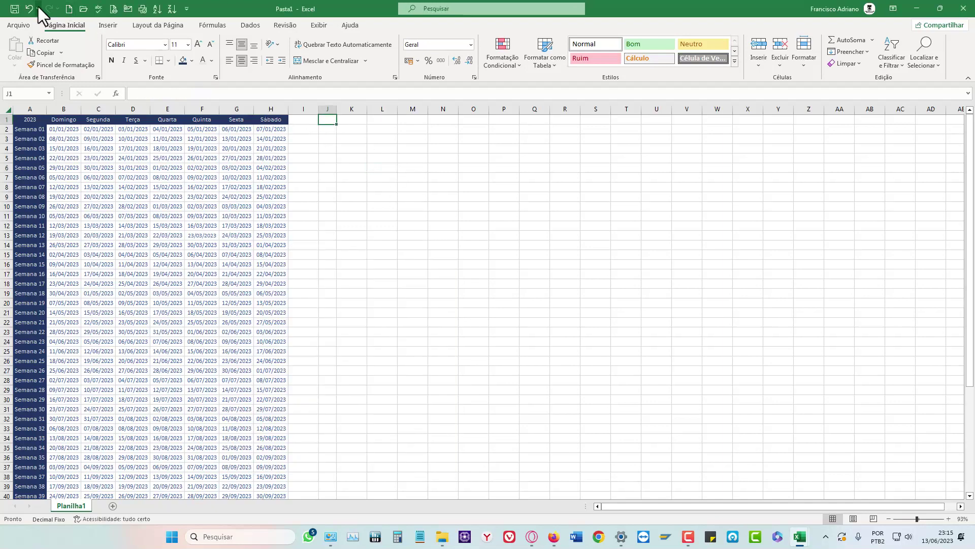
{"action": "left_click", "coordinate": [29, 8]}
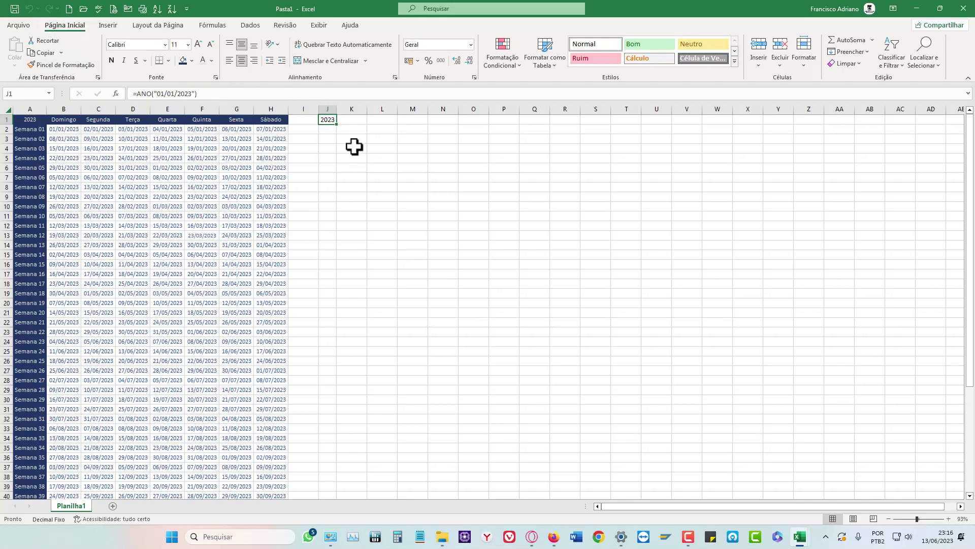
{"action": "key", "text": "Delete"}
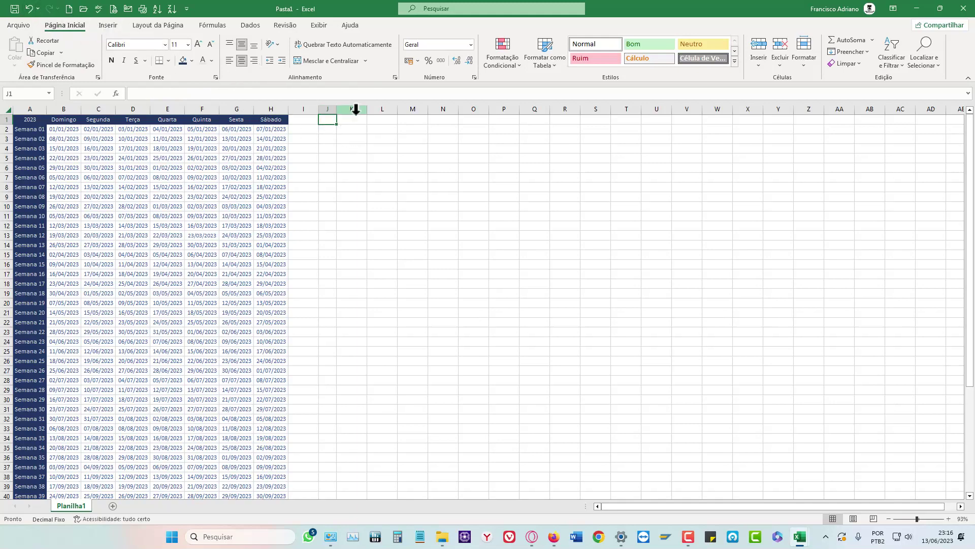
Give column J the same width as column K with Format Painter.
{"action": "left_click", "coordinate": [353, 108]}
{"action": "left_click", "coordinate": [51, 64]}
{"action": "left_click", "coordinate": [330, 109]}
{"action": "left_click", "coordinate": [422, 144]}
{"action": "left_click", "coordinate": [429, 196]}
{"action": "left_click", "coordinate": [331, 119]}
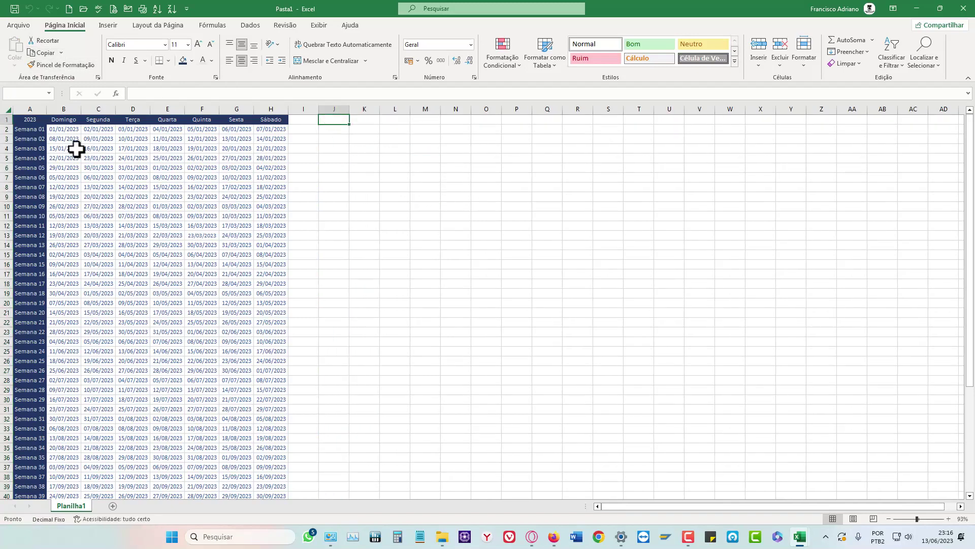
Select the date block B2:H54 and delete the SEQUÊNCIA dates.
{"action": "mouse_move", "coordinate": [59, 129]}
{"action": "left_mouse_down"}
{"action": "mouse_move", "coordinate": [202, 196]}
{"action": "mouse_move", "coordinate": [242, 226]}
{"action": "mouse_move", "coordinate": [269, 293]}
{"action": "left_mouse_up"}
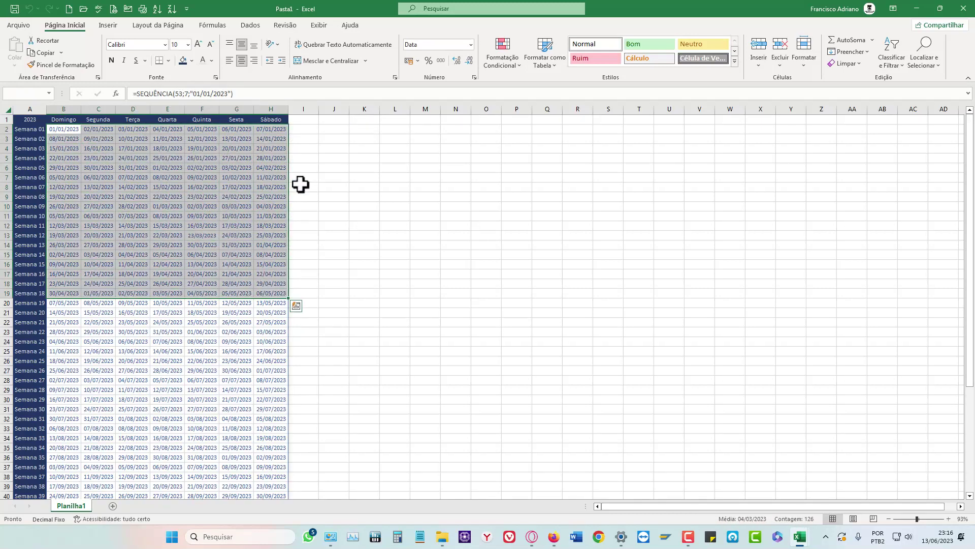
{"action": "left_click", "coordinate": [343, 178]}
{"action": "mouse_move", "coordinate": [57, 129]}
{"action": "left_mouse_down"}
{"action": "mouse_move", "coordinate": [274, 526]}
{"action": "mouse_move", "coordinate": [273, 438]}
{"action": "left_mouse_up"}
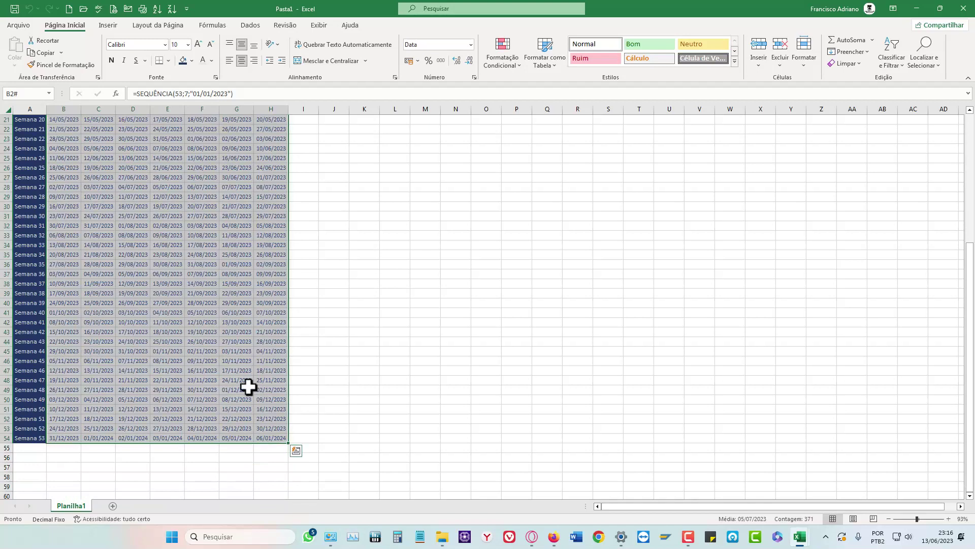
{"action": "scroll", "coordinate": [205, 315], "scroll_direction": "up", "scroll_amount": 7}
{"action": "key", "text": "Delete"}
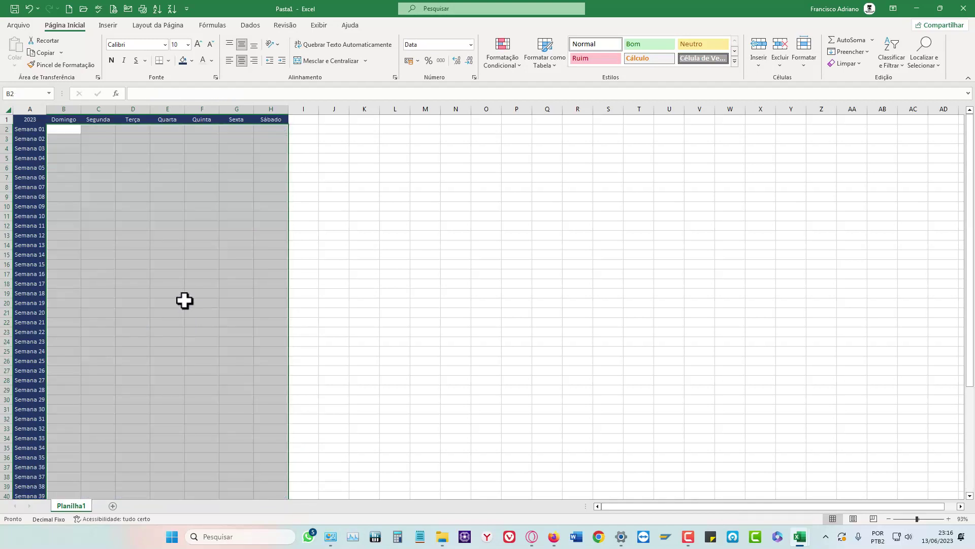
{"action": "mouse_move", "coordinate": [58, 129]}
{"action": "left_mouse_down"}
{"action": "mouse_move", "coordinate": [180, 182]}
{"action": "mouse_move", "coordinate": [205, 532]}
{"action": "left_mouse_up"}
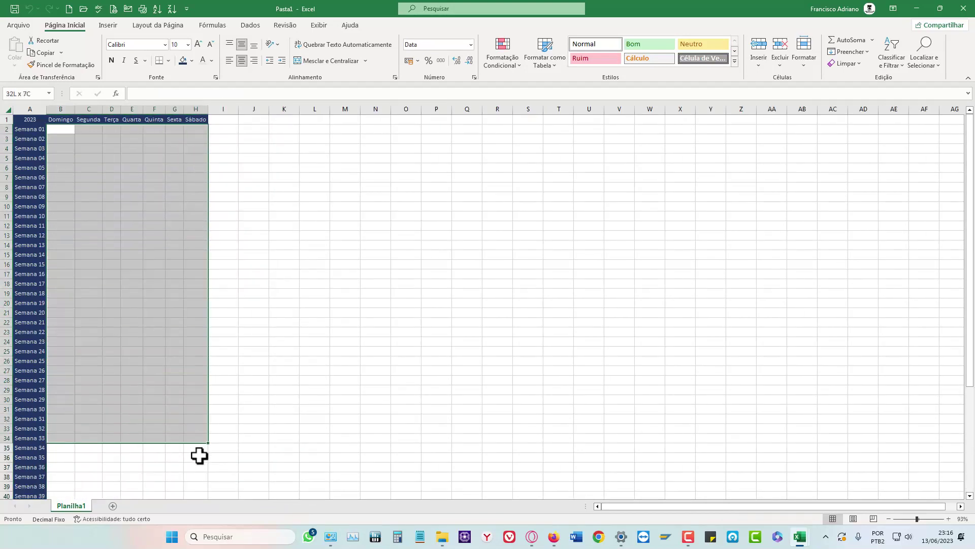
{"action": "left_click_drag", "start_coordinate": [205, 532], "coordinate": [205, 479]}
{"action": "scroll", "coordinate": [70, 162], "scroll_direction": "up", "scroll_amount": 5}
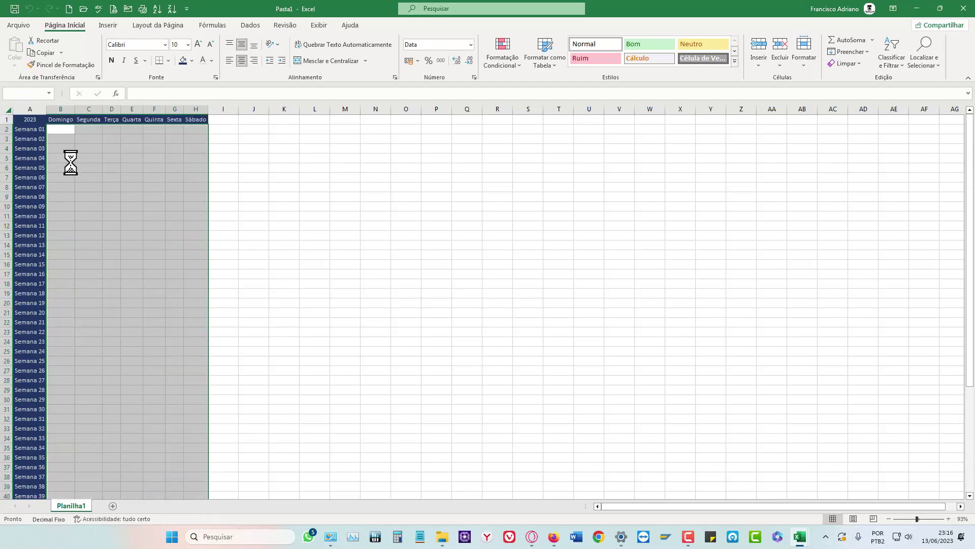
Apply the Número format to the empty range B2:H54.
{"action": "right_click", "coordinate": [59, 130]}
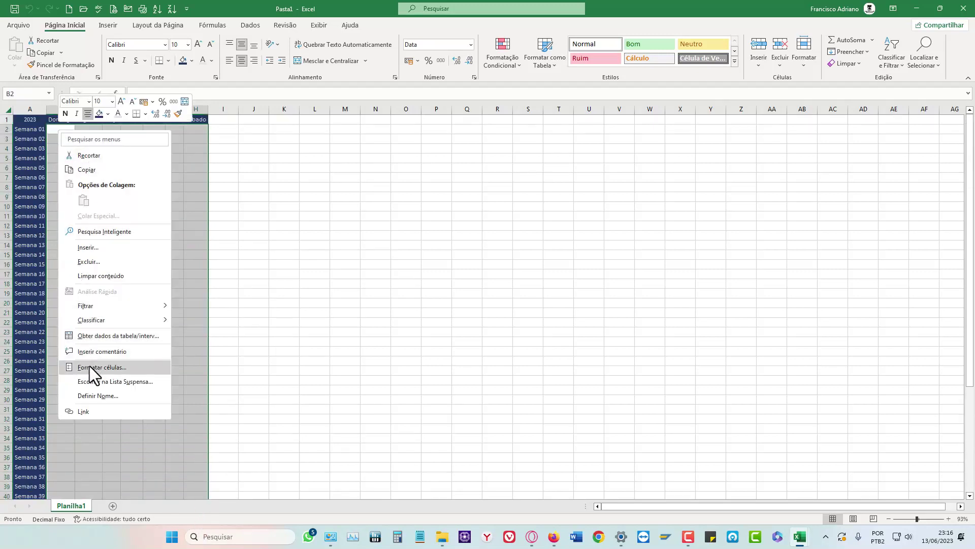
{"action": "left_click", "coordinate": [90, 366]}
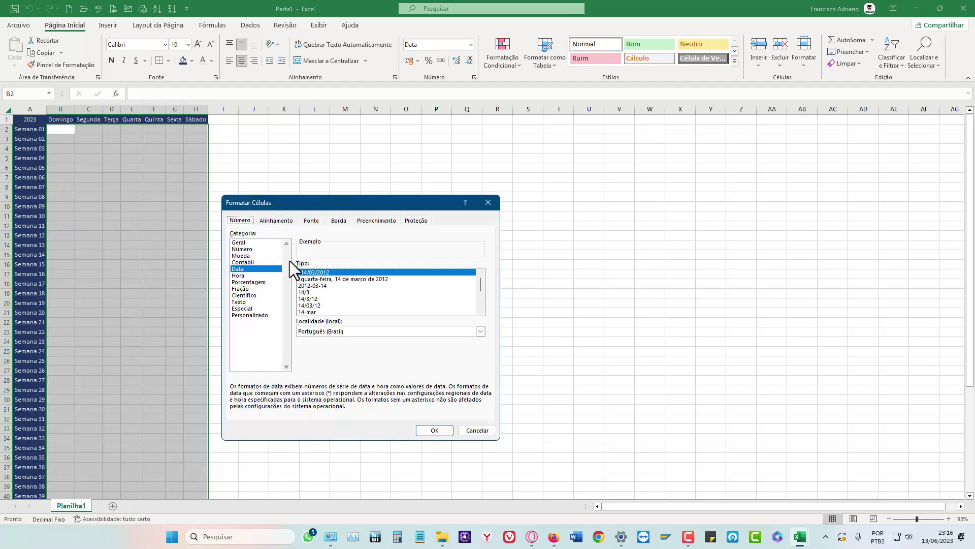
{"action": "left_click", "coordinate": [239, 243]}
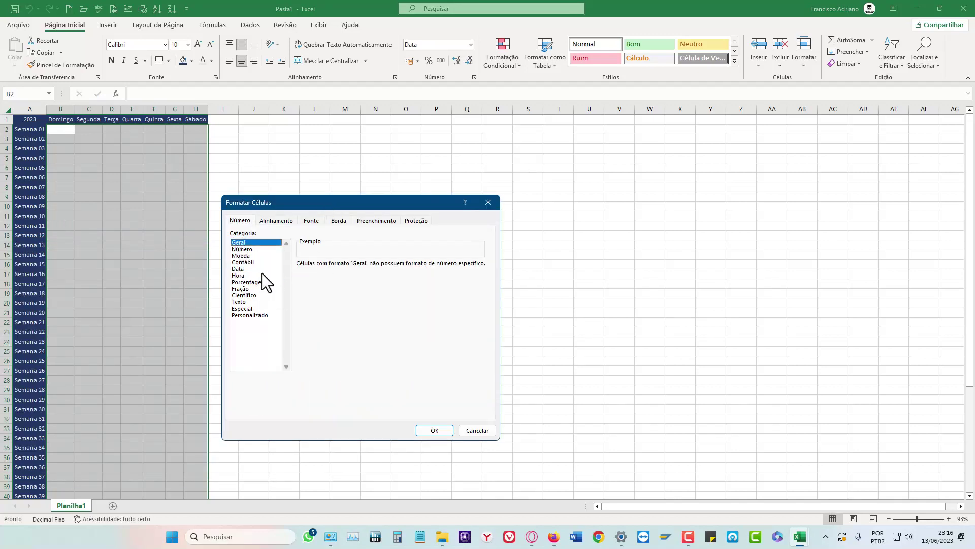
{"action": "left_click", "coordinate": [243, 249]}
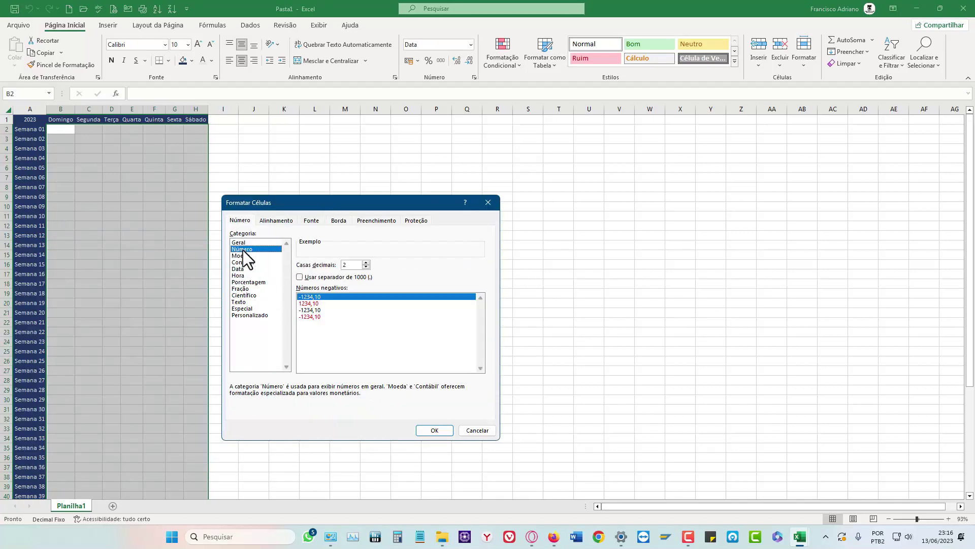
{"action": "left_click", "coordinate": [418, 431]}
Enter =SEQUÊNCIA(53;7;"01/01/2023") in B2, spilling serial numbers from 44927,00.
{"action": "left_click", "coordinate": [130, 226]}
{"action": "left_click", "coordinate": [61, 129]}
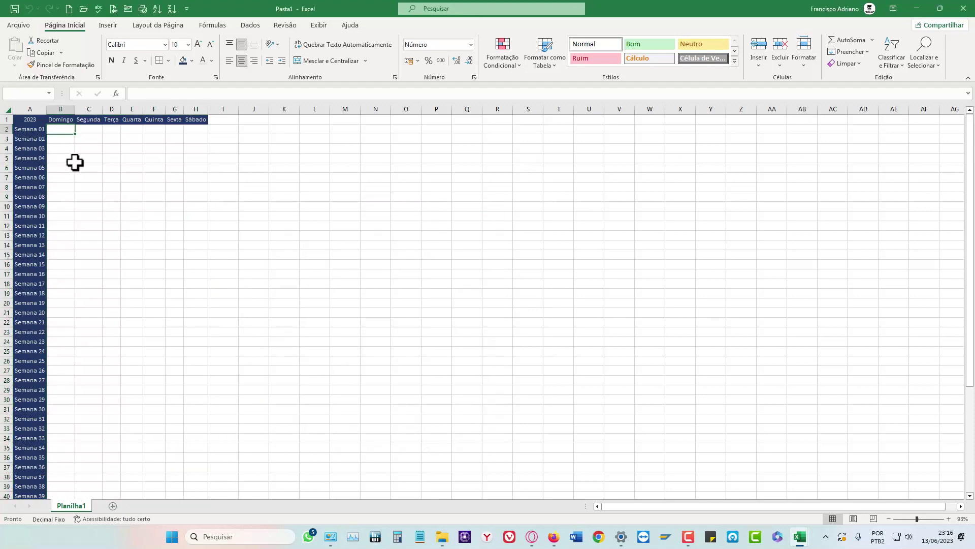
{"action": "type", "text": "=se"}
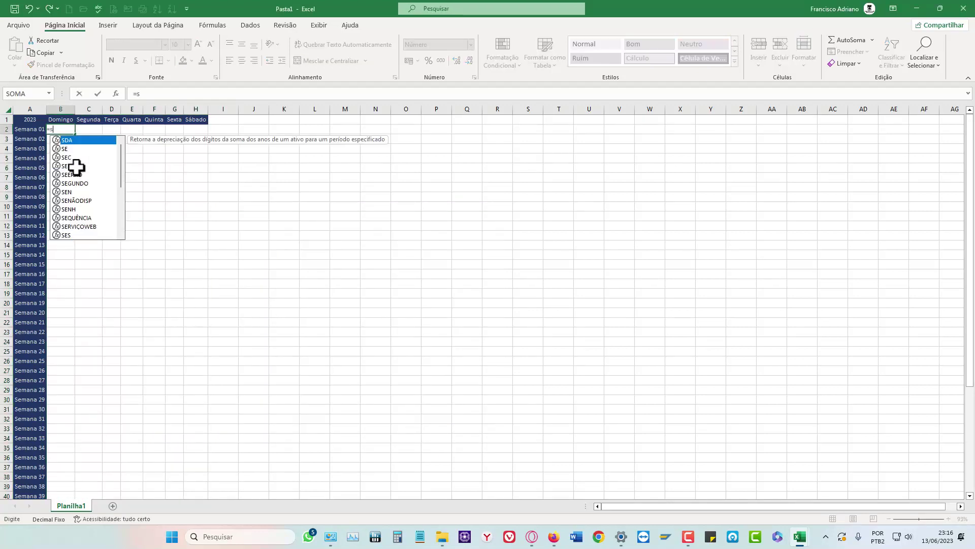
{"action": "left_click", "coordinate": [76, 208]}
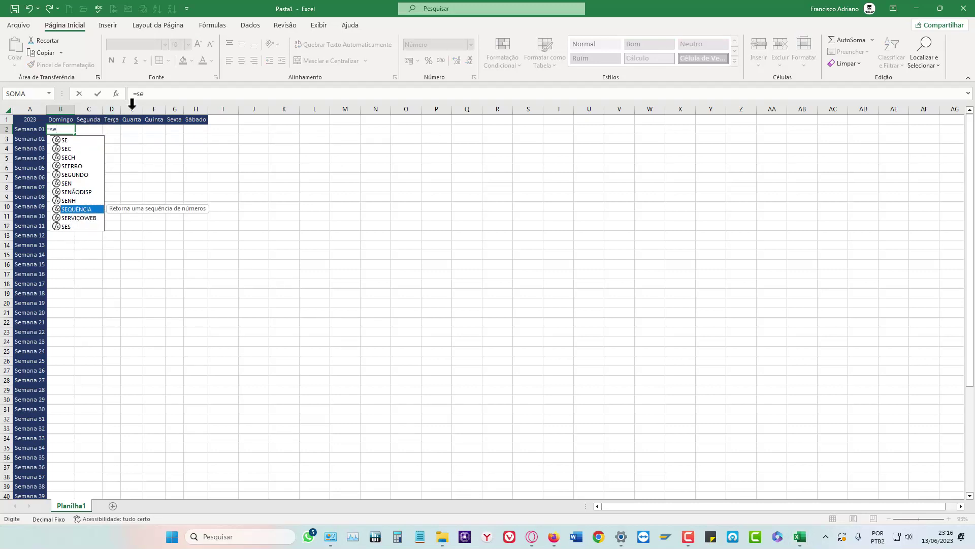
{"action": "double_click", "coordinate": [75, 209]}
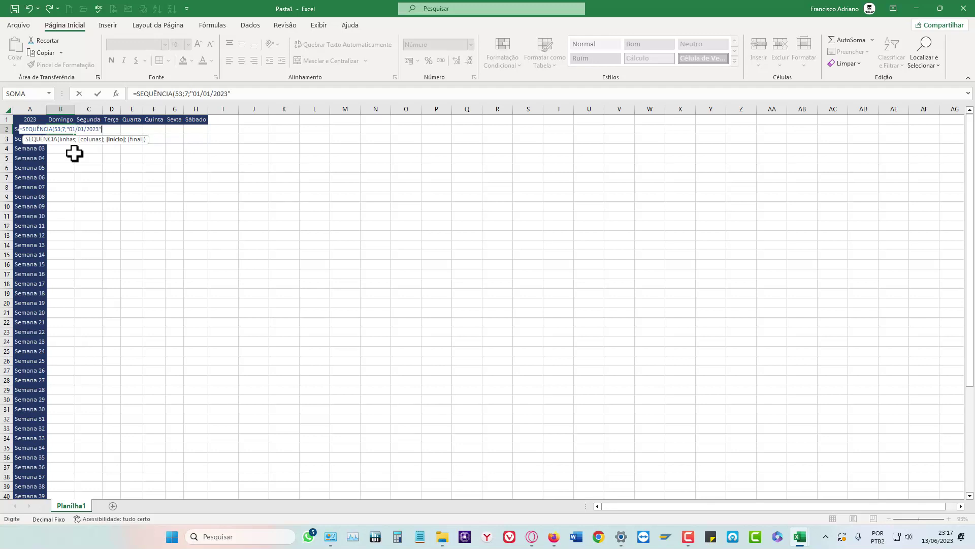
{"action": "key", "text": "Caps_Lock"}
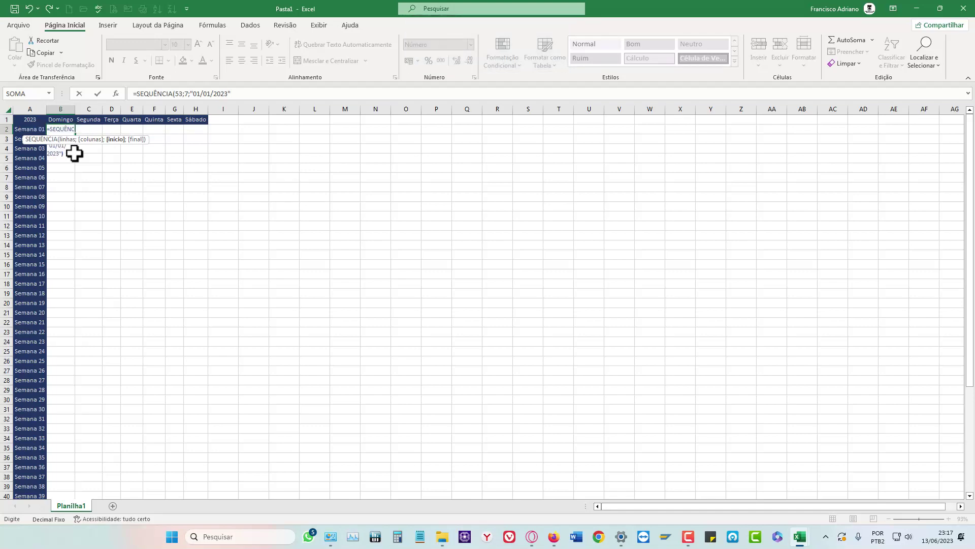
{"action": "type", "text": ")"}
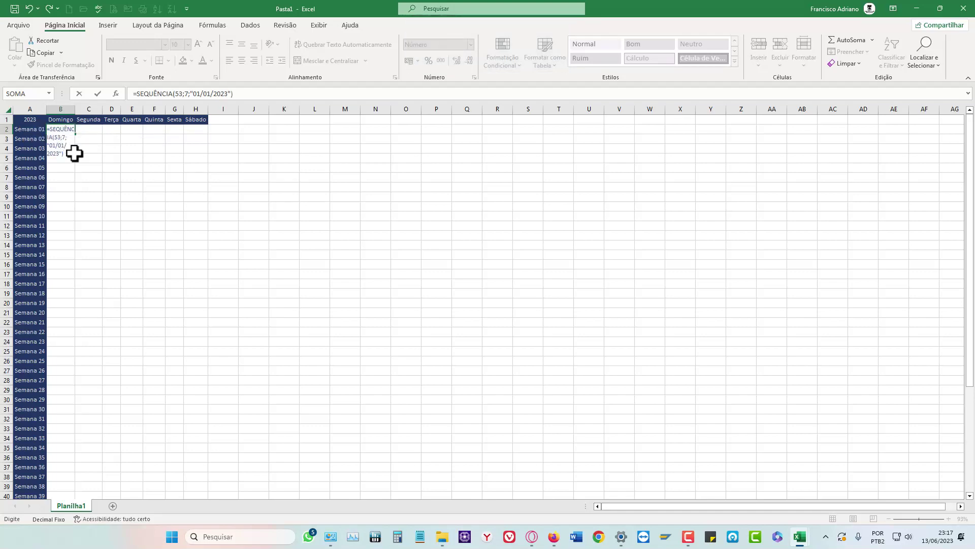
{"action": "key", "text": "Return"}
{"action": "left_click", "coordinate": [155, 275]}
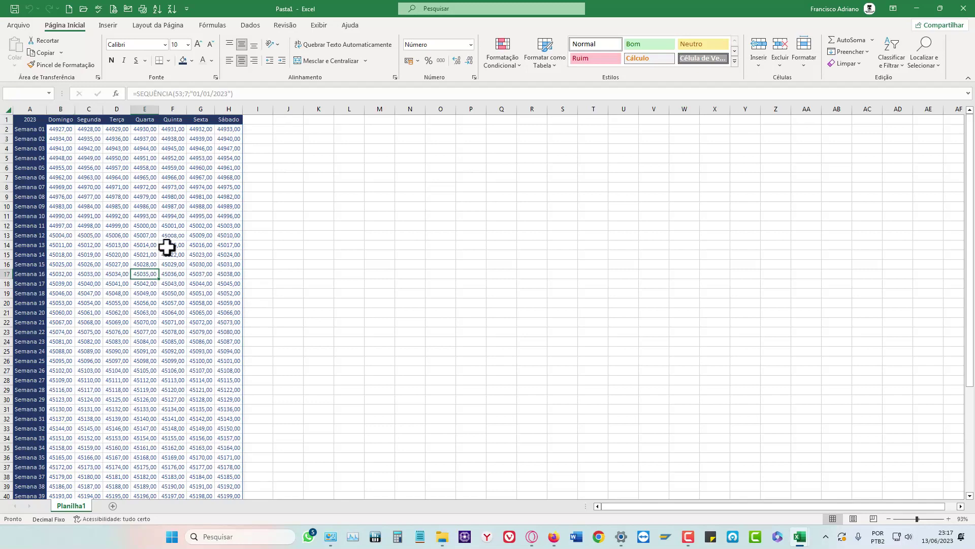
Apply the Data date format to the spilled range B2:H54.
{"action": "mouse_move", "coordinate": [61, 129]}
{"action": "left_mouse_down"}
{"action": "mouse_move", "coordinate": [233, 285]}
{"action": "mouse_move", "coordinate": [240, 352]}
{"action": "left_mouse_up"}
{"action": "left_click", "coordinate": [288, 293]}
{"action": "left_click", "coordinate": [63, 131]}
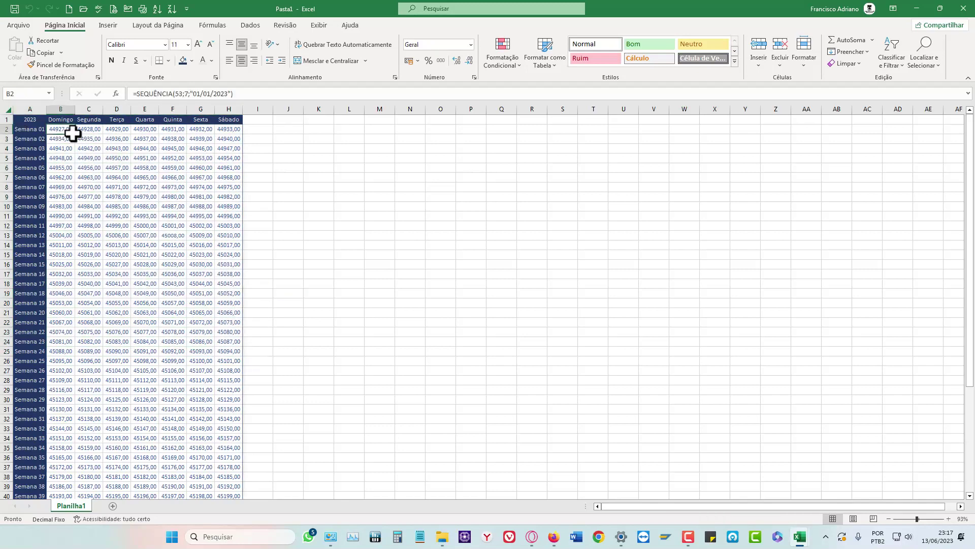
{"action": "left_click_drag", "start_coordinate": [63, 131], "coordinate": [240, 536]}
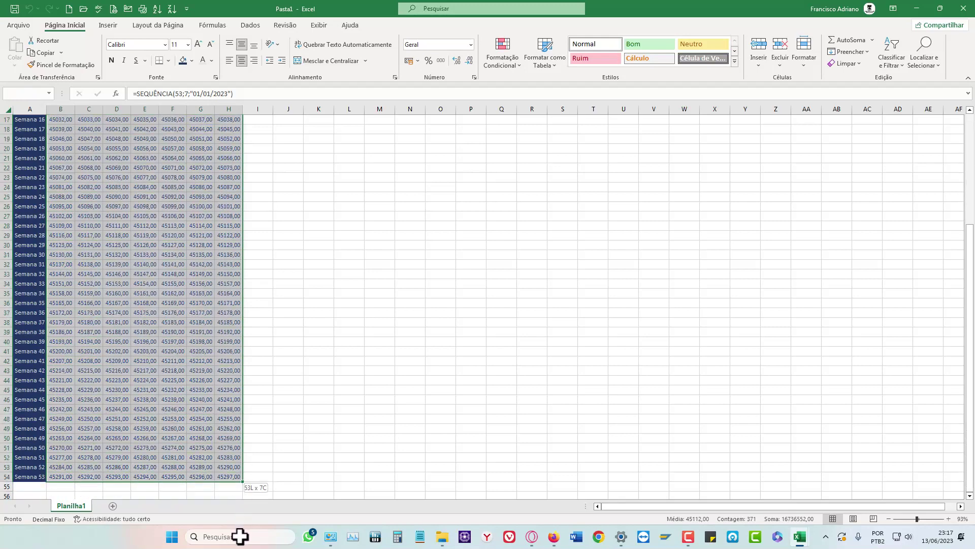
{"action": "left_click_drag", "start_coordinate": [240, 536], "coordinate": [235, 475]}
{"action": "scroll", "coordinate": [163, 325], "scroll_direction": "up", "scroll_amount": 5}
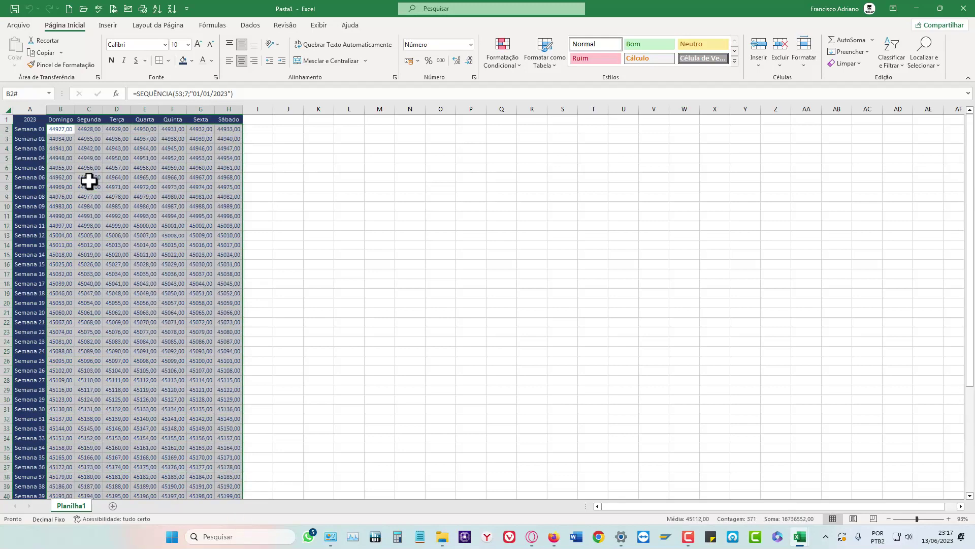
{"action": "right_click", "coordinate": [65, 129]}
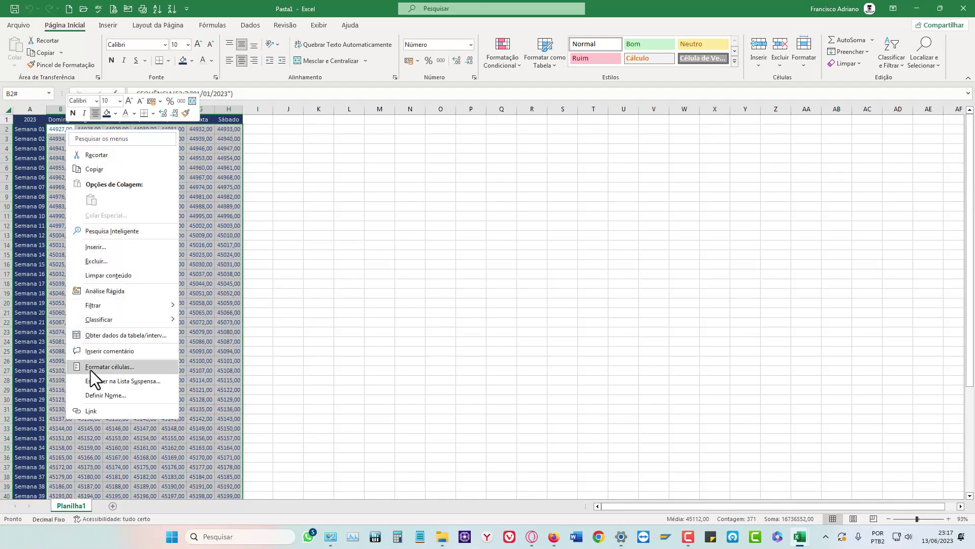
{"action": "left_click", "coordinate": [90, 367]}
{"action": "left_click_drag", "start_coordinate": [99, 245], "coordinate": [362, 205]}
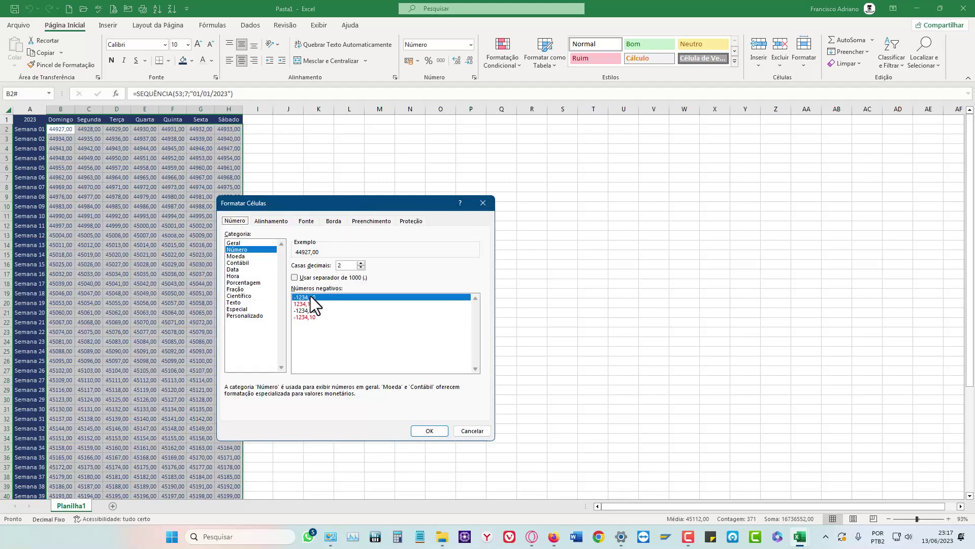
{"action": "left_click", "coordinate": [232, 270]}
{"action": "left_click", "coordinate": [429, 430]}
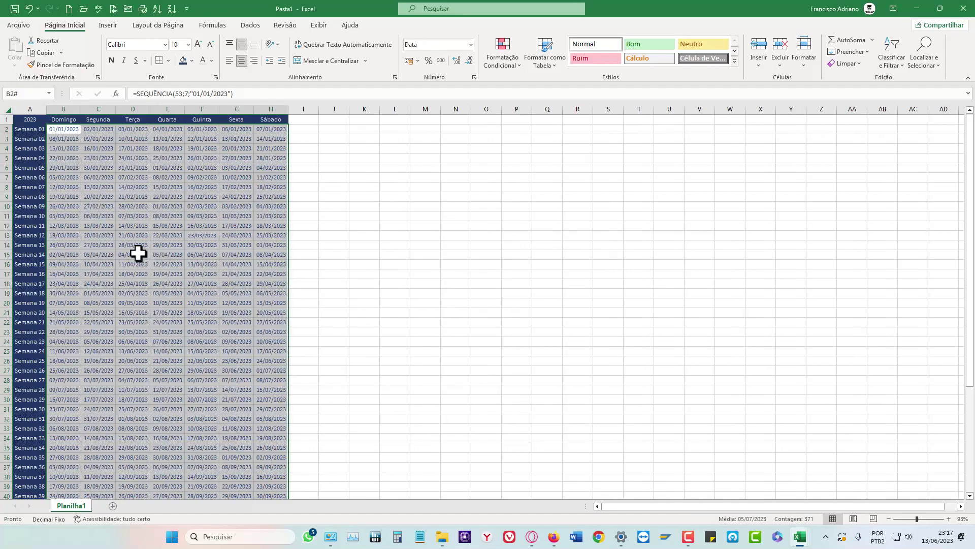
Check dates through the table to 06/01/2024, then open Localizar to search for a date.
{"action": "left_click", "coordinate": [201, 226]}
{"action": "left_click", "coordinate": [161, 252]}
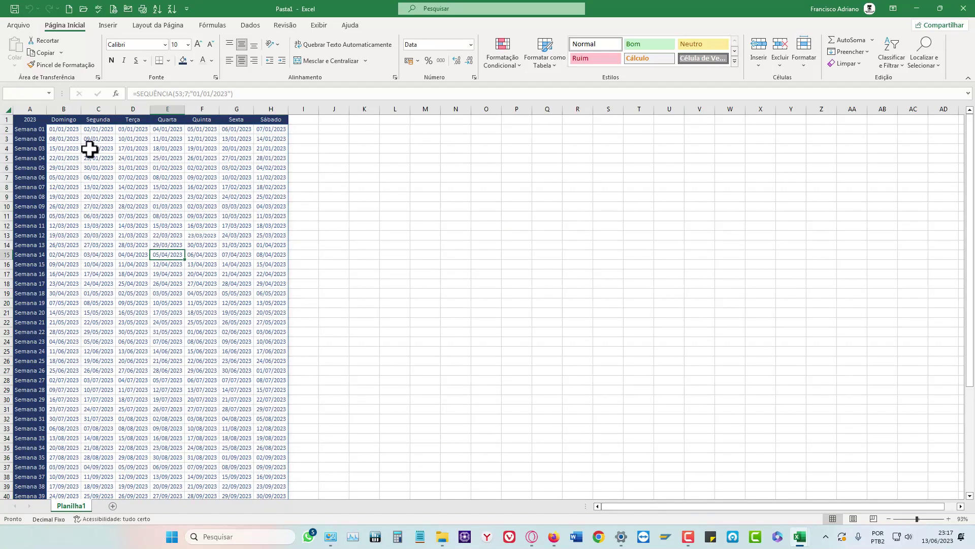
{"action": "left_click", "coordinate": [189, 209]}
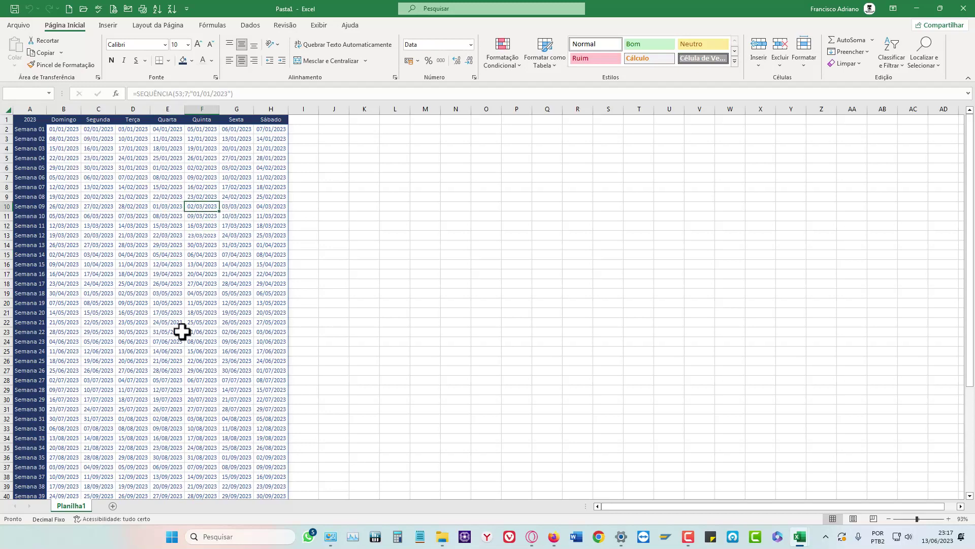
{"action": "scroll", "coordinate": [167, 391], "scroll_direction": "down", "scroll_amount": 1}
{"action": "scroll", "coordinate": [174, 401], "scroll_direction": "down", "scroll_amount": 2}
{"action": "scroll", "coordinate": [174, 401], "scroll_direction": "down", "scroll_amount": 3}
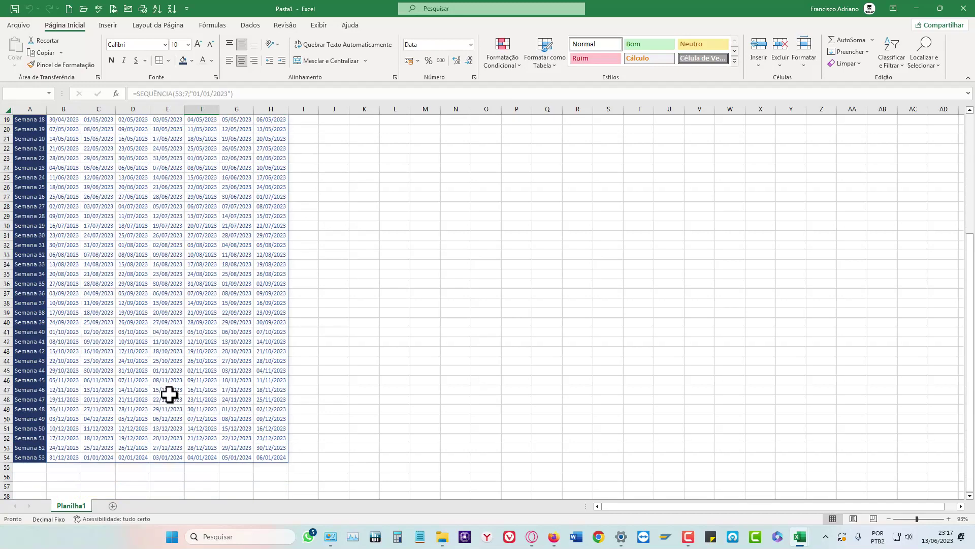
{"action": "scroll", "coordinate": [173, 401], "scroll_direction": "up", "scroll_amount": 3}
{"action": "scroll", "coordinate": [196, 394], "scroll_direction": "up", "scroll_amount": 2}
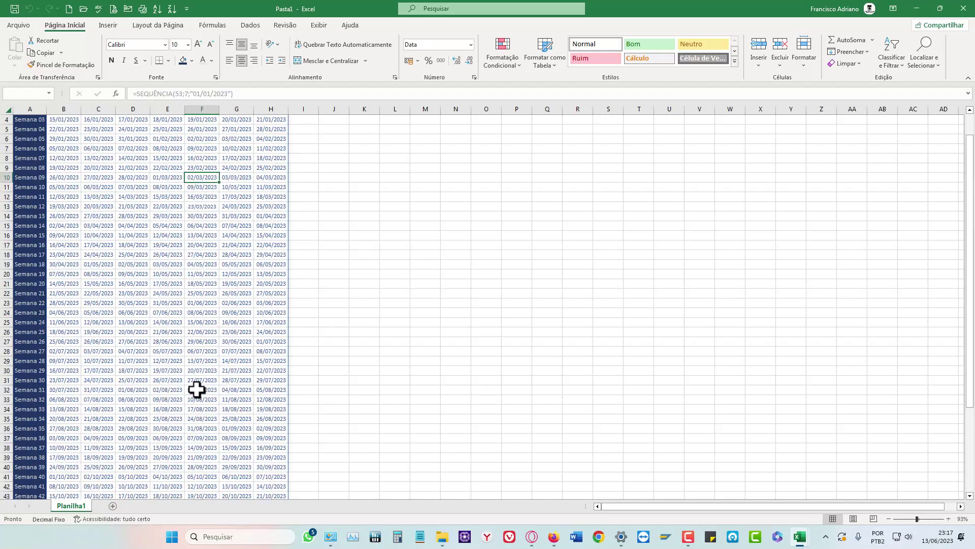
{"action": "key", "text": "ctrl+l"}
{"action": "type", "text": "25/12/2023"}
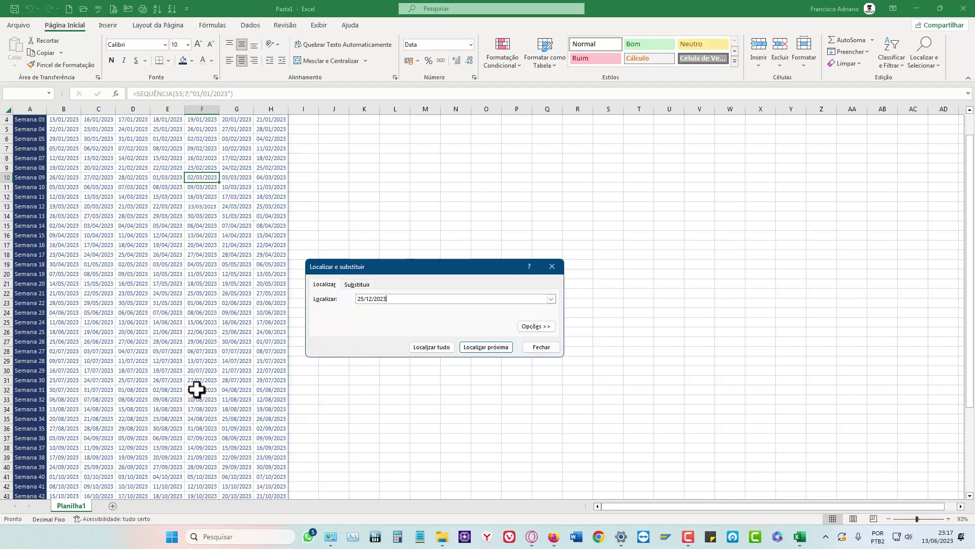
Search for 25/12/2023 (not found), then find all 25, matching only $A$26 Semana 25, and show Opções.
{"action": "key", "text": "Return"}
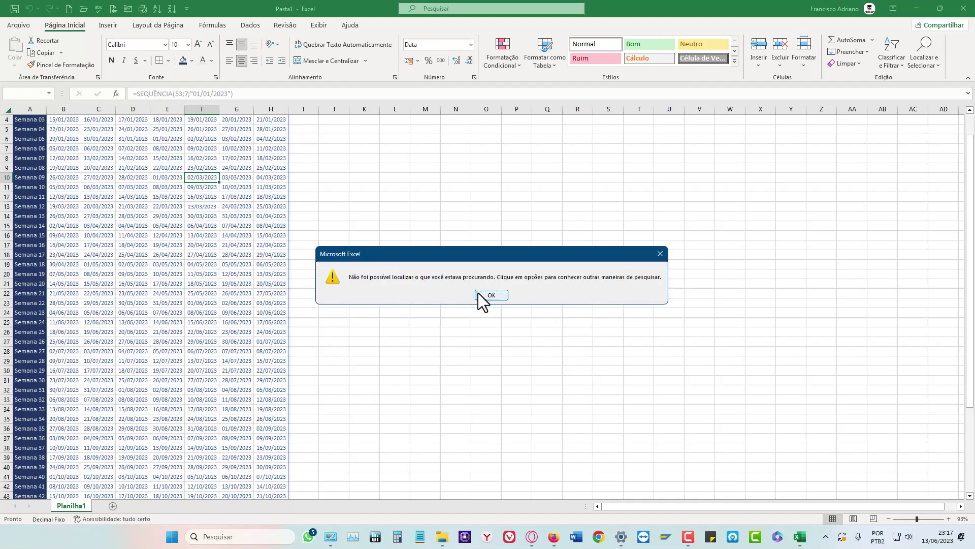
{"action": "left_click", "coordinate": [480, 295]}
{"action": "left_click_drag", "start_coordinate": [393, 303], "coordinate": [307, 300]}
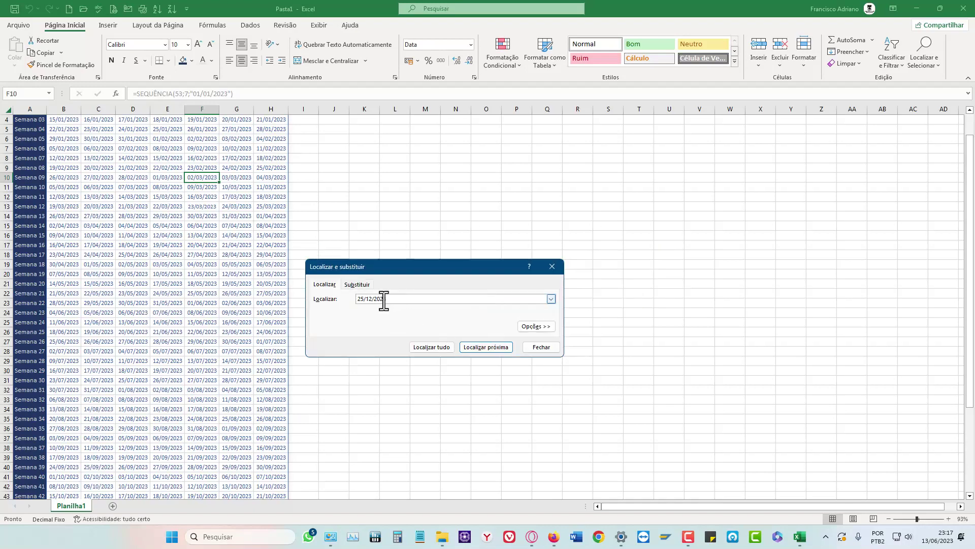
{"action": "type", "text": "25"}
{"action": "key", "text": "Return"}
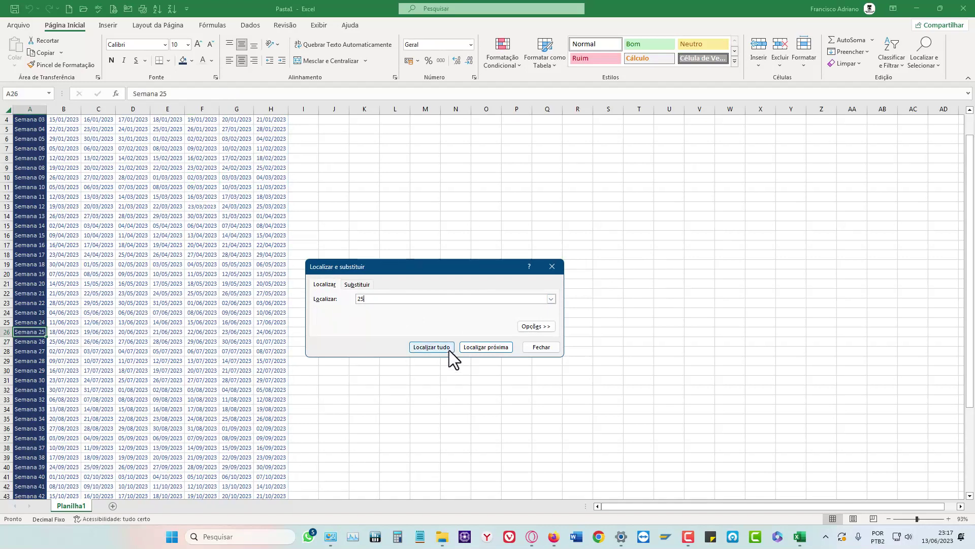
{"action": "left_click", "coordinate": [419, 347]}
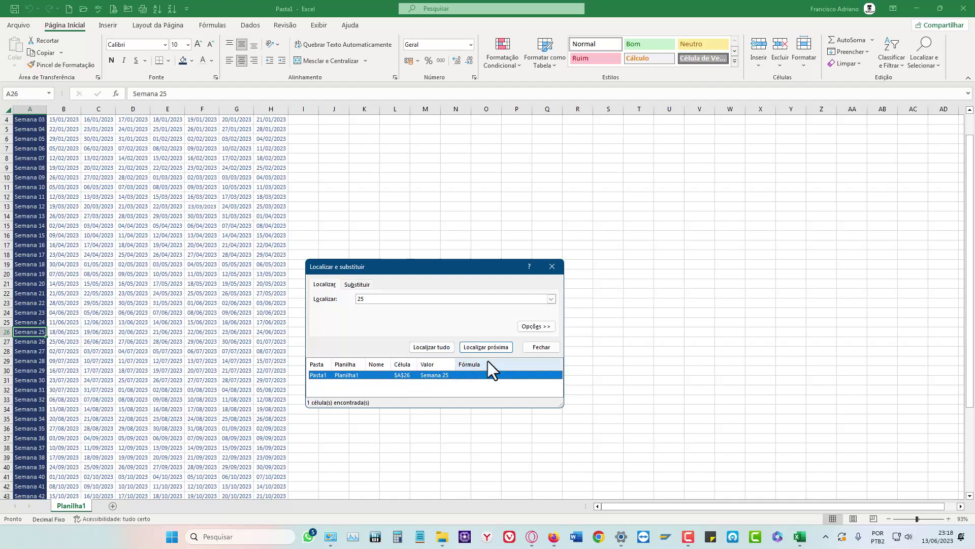
{"action": "left_click", "coordinate": [529, 326]}
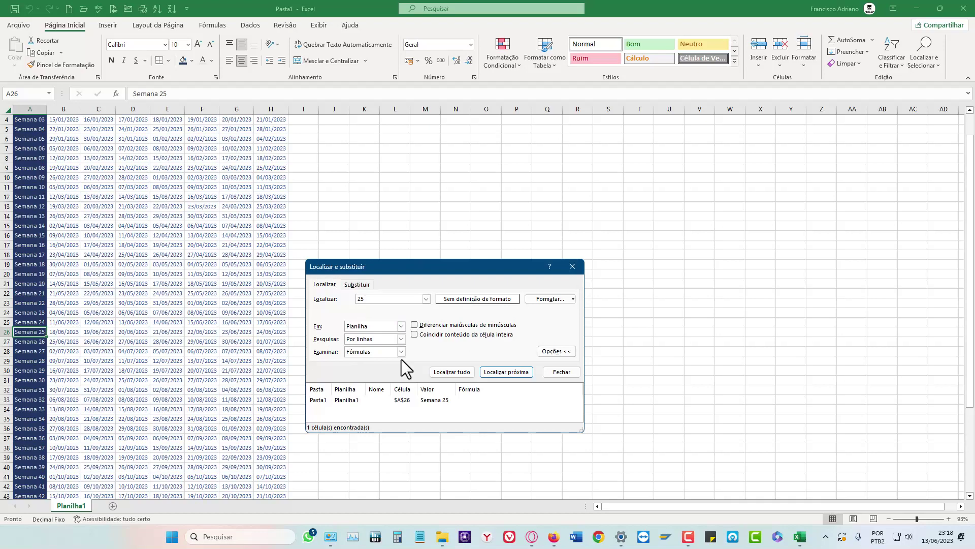
Set Examinar to Valores, find 25/12/2023 in cell C53, and close the search window.
{"action": "left_click", "coordinate": [401, 325]}
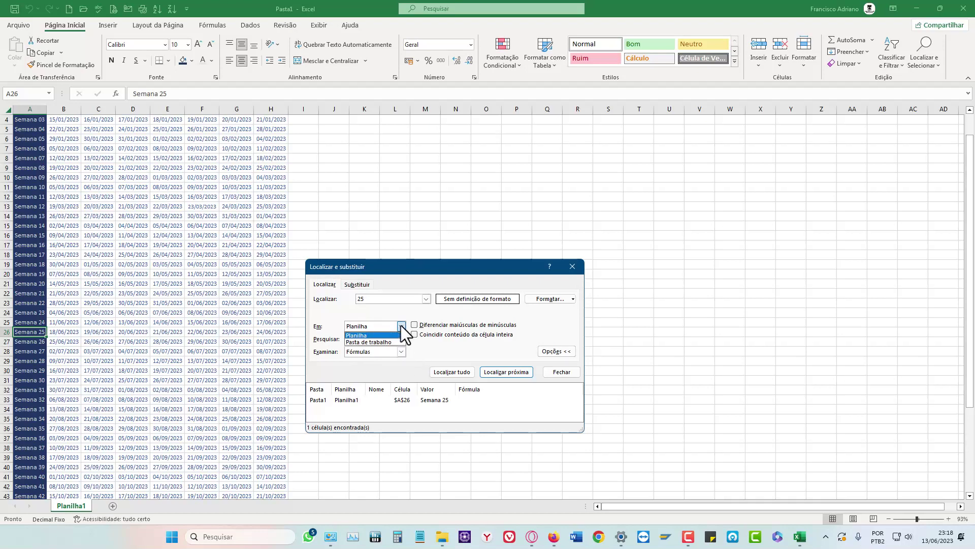
{"action": "left_click", "coordinate": [401, 326]}
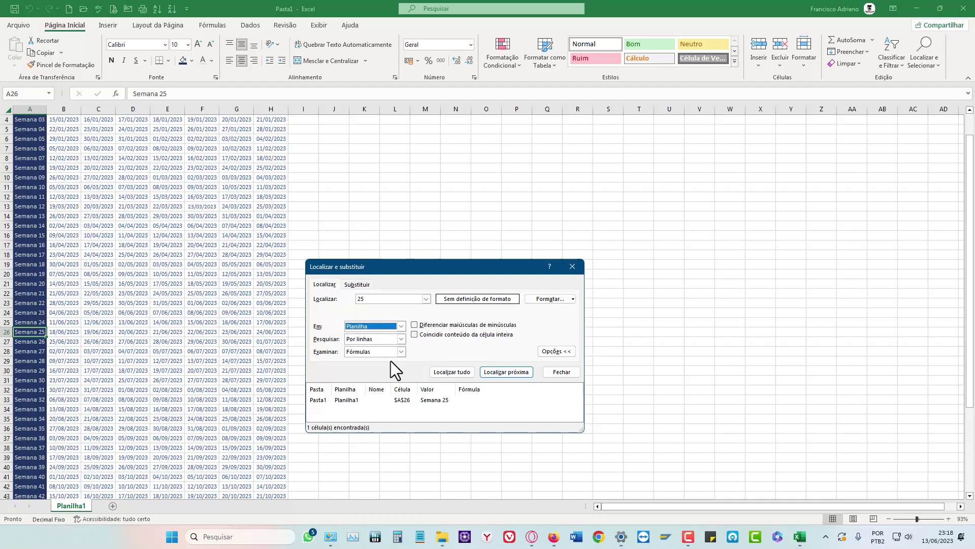
{"action": "left_click", "coordinate": [401, 351]}
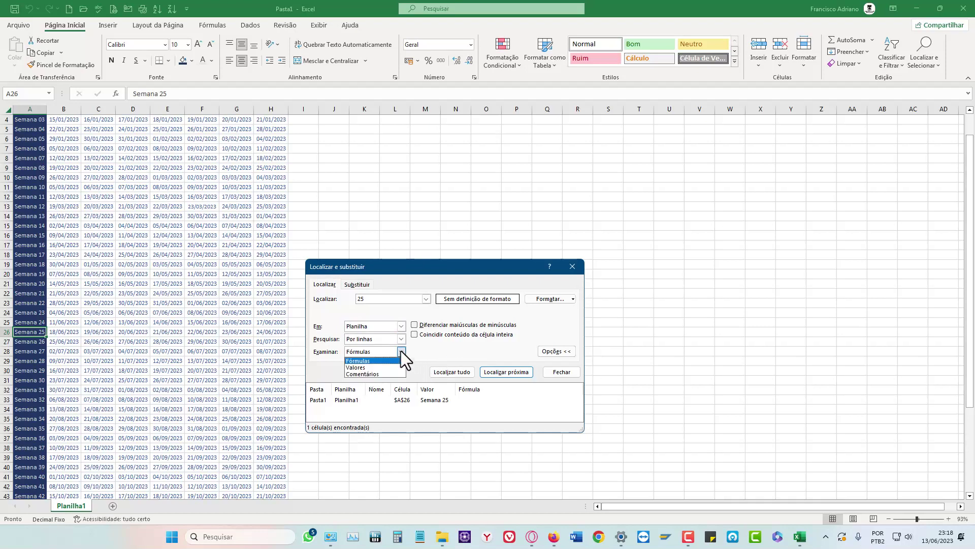
{"action": "left_click", "coordinate": [361, 368]}
{"action": "left_click", "coordinate": [447, 372]}
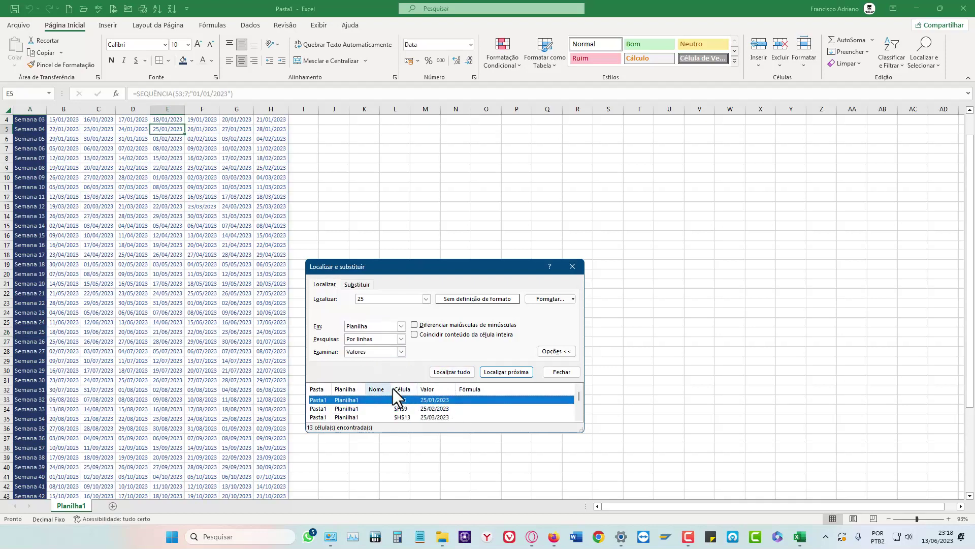
{"action": "left_click", "coordinate": [386, 299]}
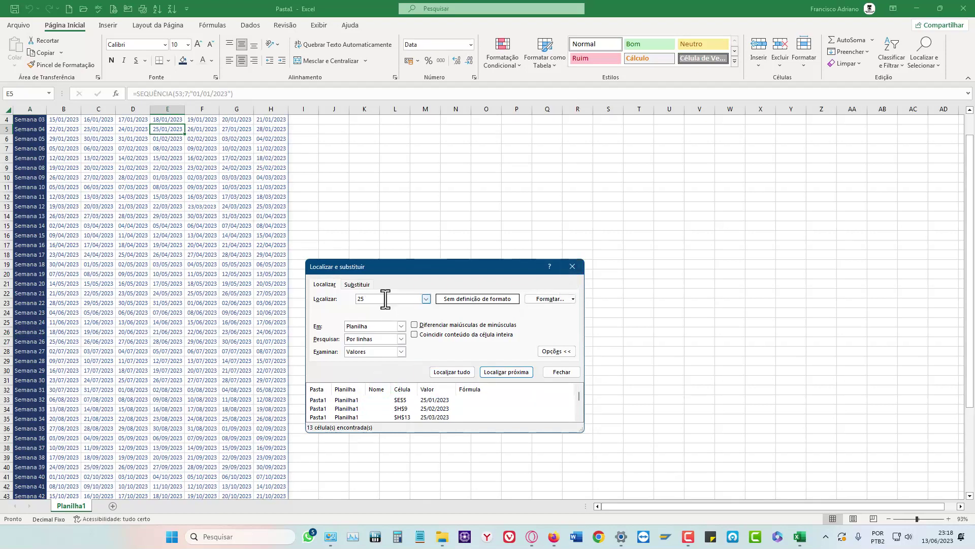
{"action": "type", "text": "12/2023"}
{"action": "key", "text": "Return"}
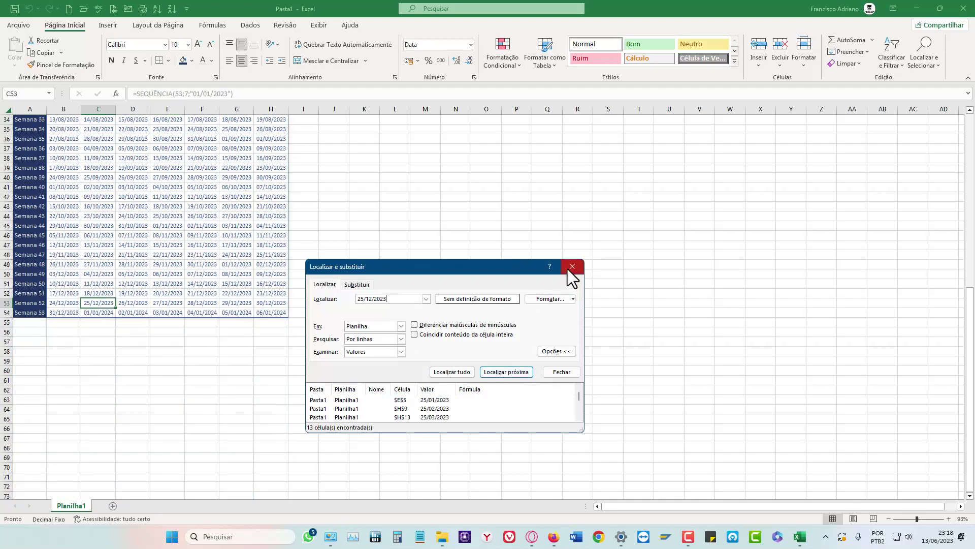
{"action": "left_click", "coordinate": [559, 372]}
{"action": "scroll", "coordinate": [163, 354], "scroll_direction": "up", "scroll_amount": 2}
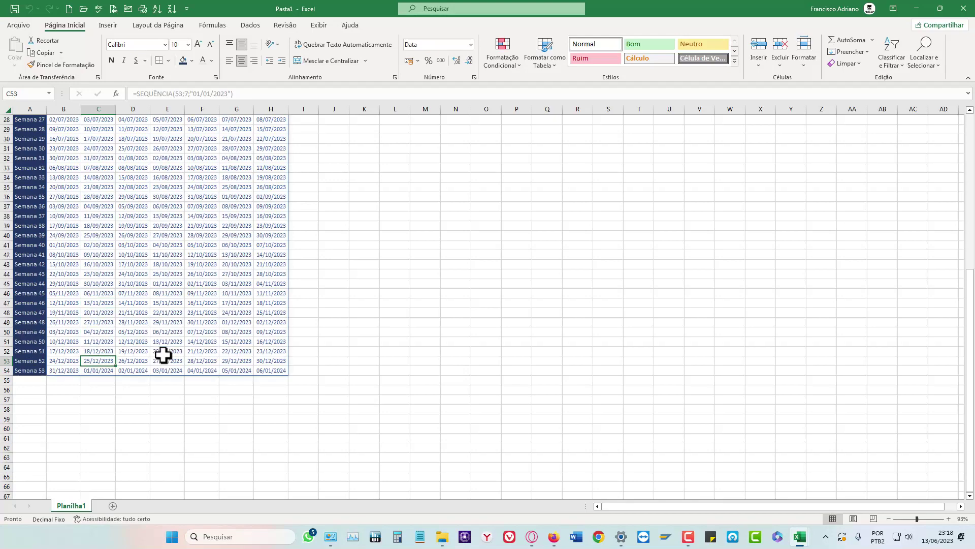
Fill cell C53 (25/12/2023) with dark red and review the calendar.
{"action": "scroll", "coordinate": [163, 355], "scroll_direction": "up", "scroll_amount": 1}
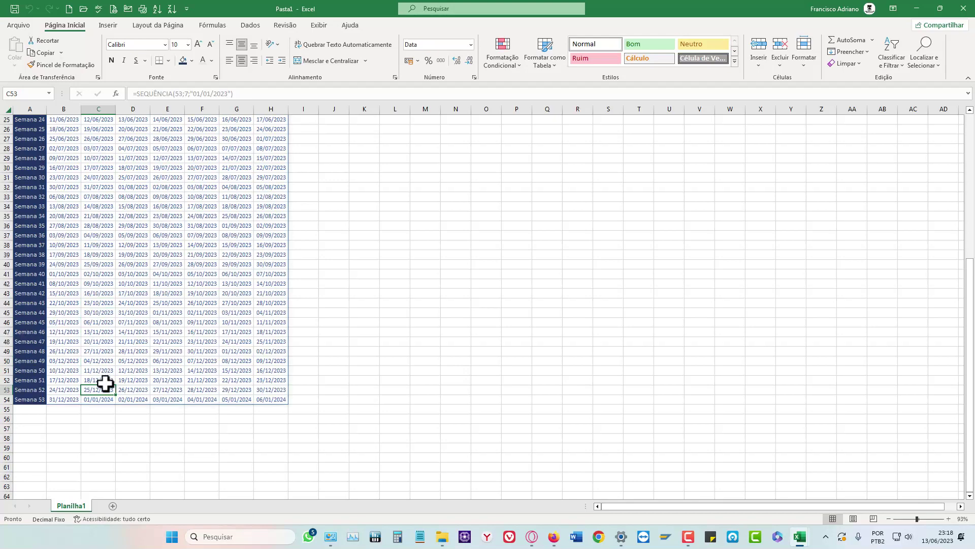
{"action": "left_click", "coordinate": [192, 60]}
{"action": "left_click", "coordinate": [181, 155]}
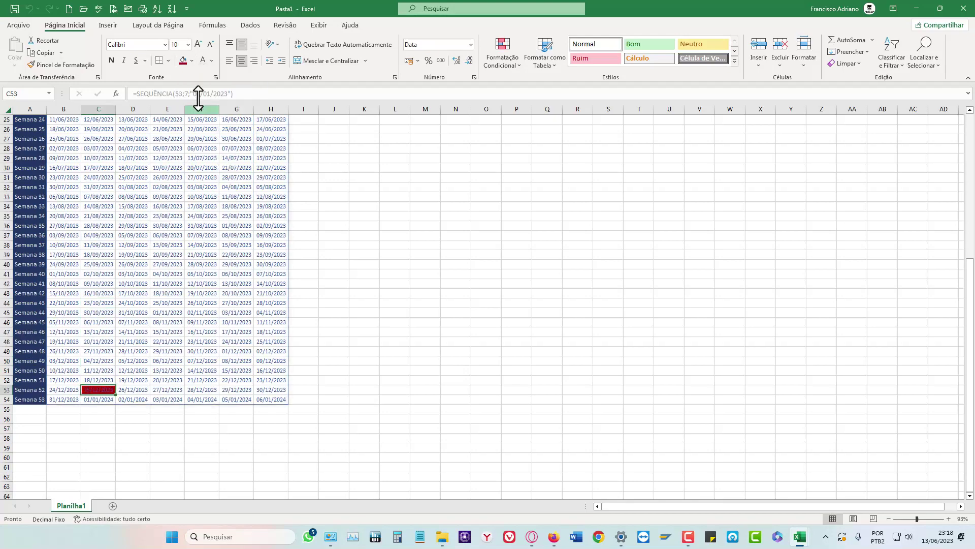
{"action": "left_click", "coordinate": [120, 446]}
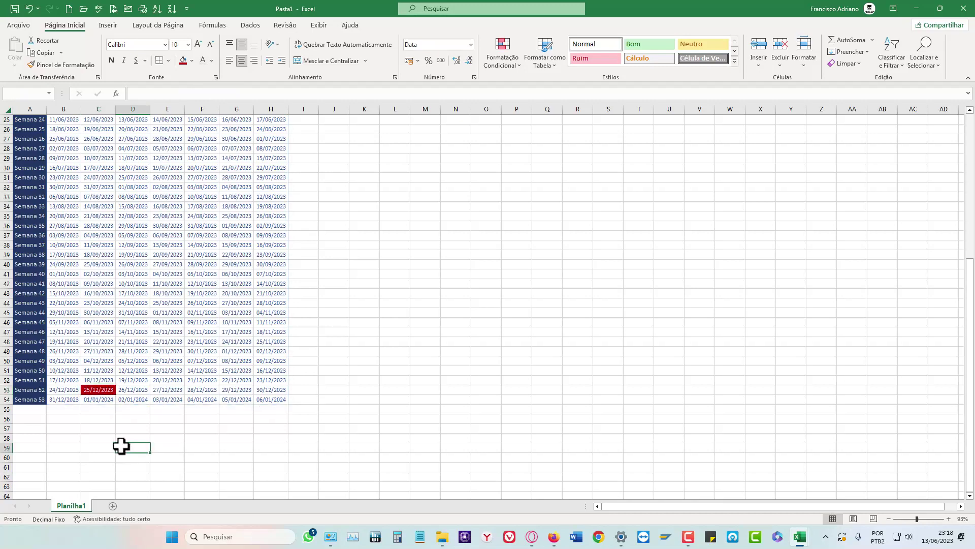
{"action": "left_click", "coordinate": [85, 390]}
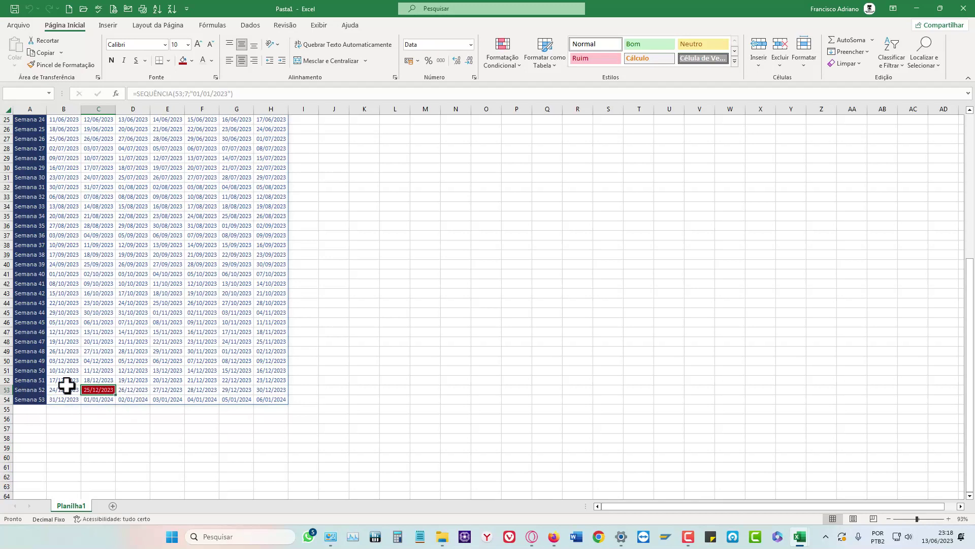
{"action": "scroll", "coordinate": [107, 389], "scroll_direction": "up", "scroll_amount": 4}
{"action": "scroll", "coordinate": [108, 391], "scroll_direction": "up", "scroll_amount": 4}
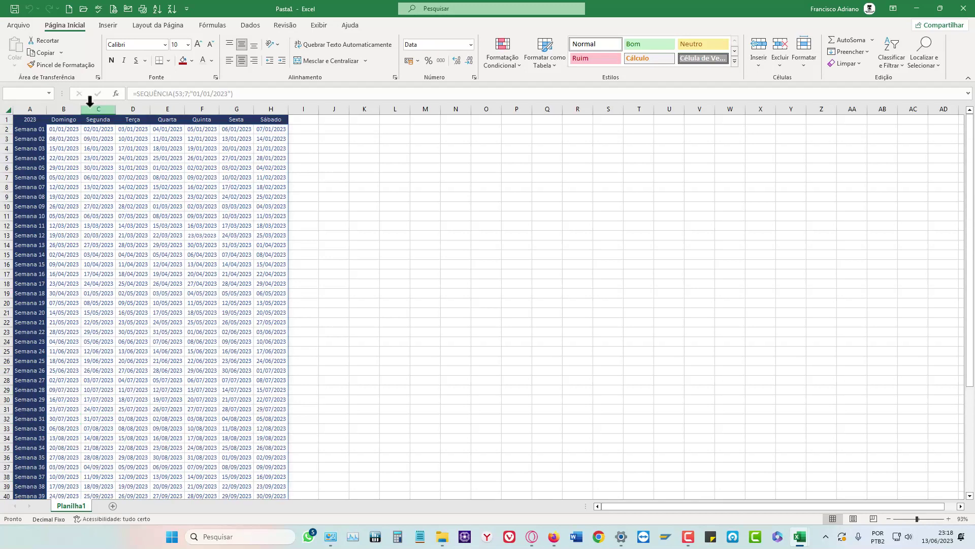
{"action": "scroll", "coordinate": [100, 213], "scroll_direction": "down", "scroll_amount": 5}
{"action": "scroll", "coordinate": [101, 234], "scroll_direction": "down", "scroll_amount": 2}
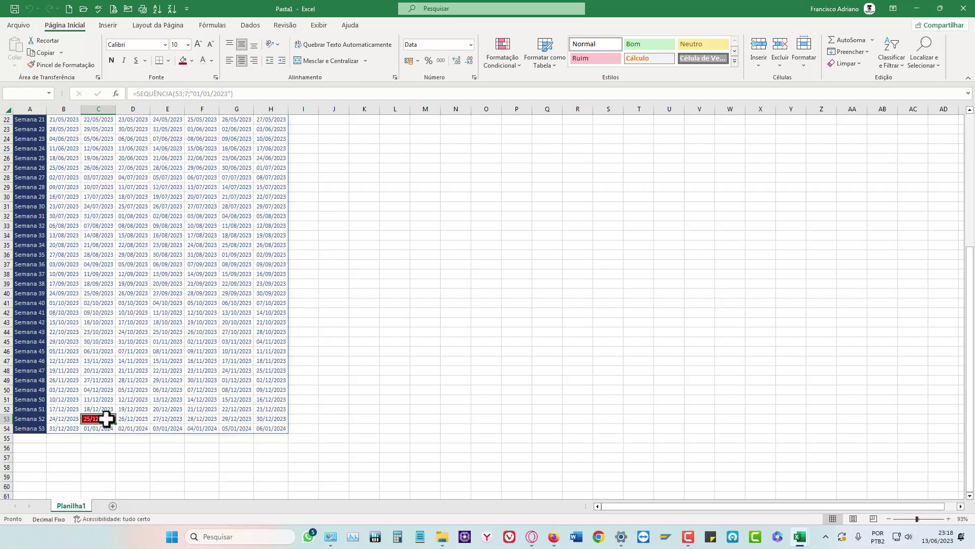
{"action": "scroll", "coordinate": [104, 392], "scroll_direction": "up", "scroll_amount": 7}
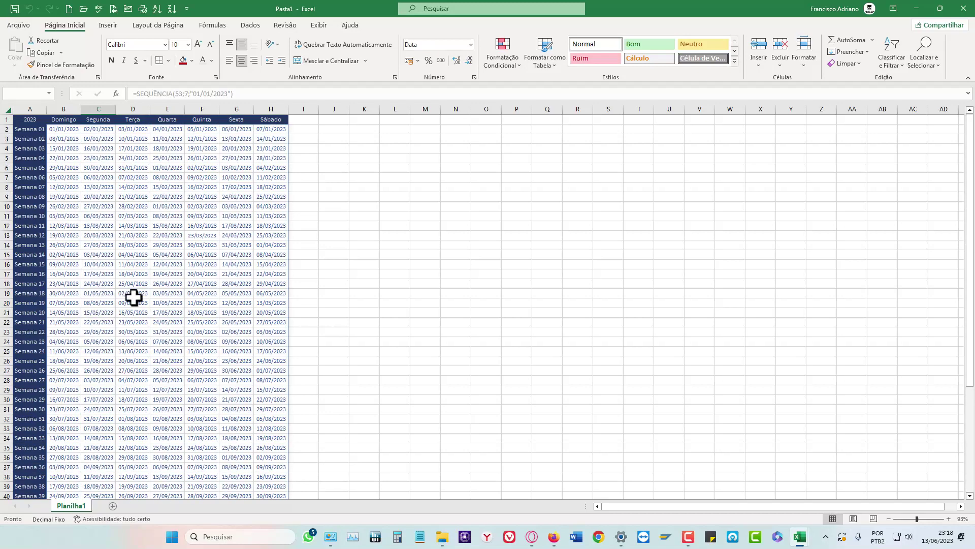
{"action": "left_click", "coordinate": [348, 234]}
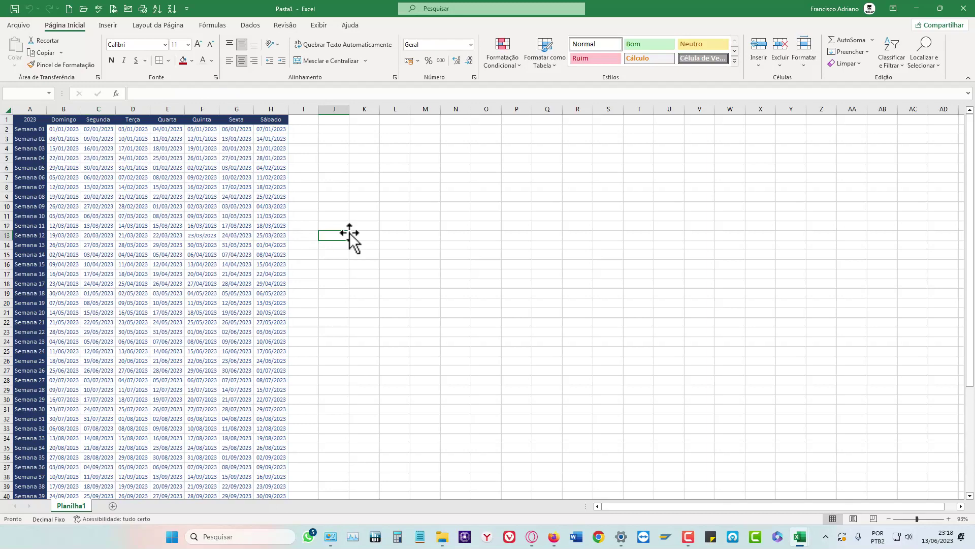
Find 16/08/2023, fill its cell E34 dark red, and close the search window.
{"action": "key", "text": "ctrl+l"}
{"action": "type", "text": "16/08/2023"}
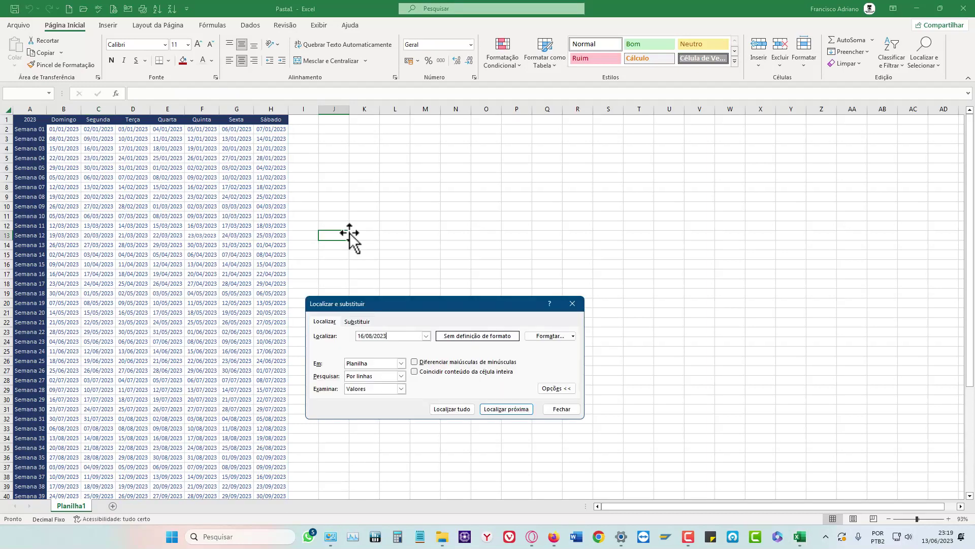
{"action": "key", "text": "Return"}
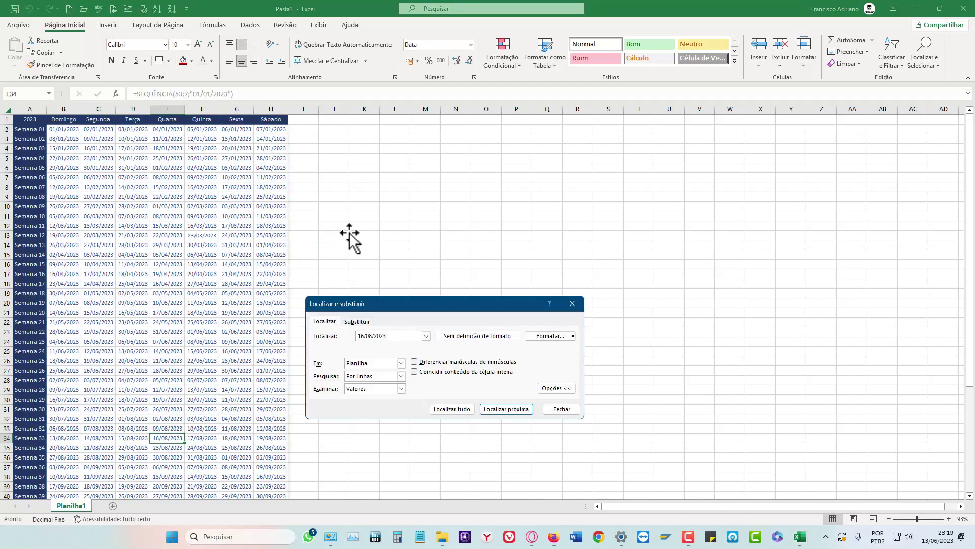
{"action": "left_click", "coordinate": [182, 60]}
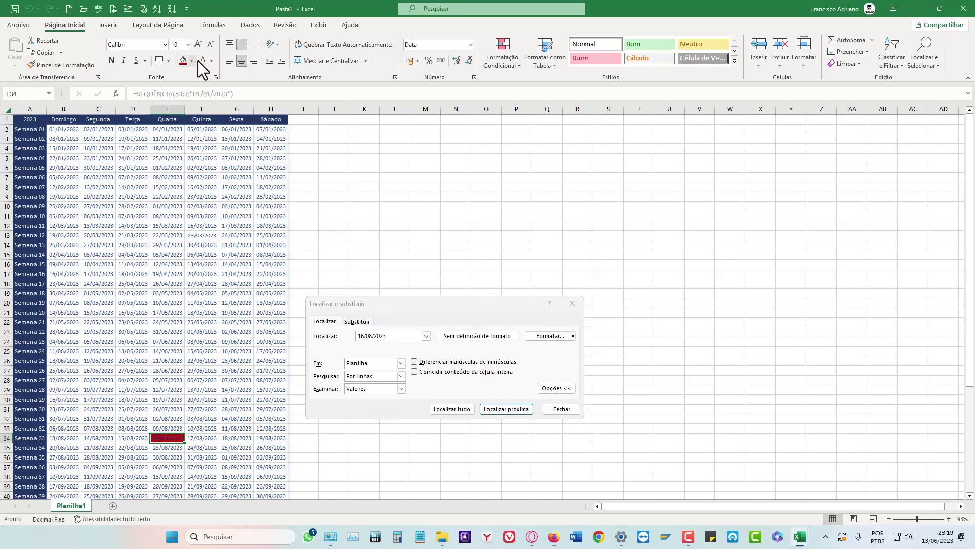
{"action": "left_click", "coordinate": [558, 407]}
Deselect E34 and scroll through the calendar to confirm the dark red fill on 16/08/2023.
{"action": "scroll", "coordinate": [226, 365], "scroll_direction": "down", "scroll_amount": 2}
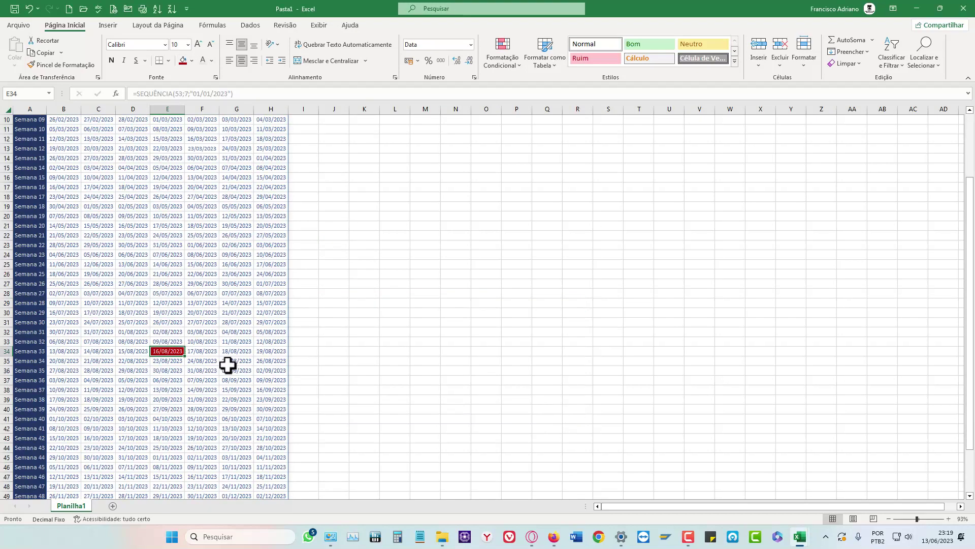
{"action": "scroll", "coordinate": [223, 374], "scroll_direction": "down", "scroll_amount": 2}
{"action": "left_click", "coordinate": [221, 374]}
{"action": "scroll", "coordinate": [181, 339], "scroll_direction": "up", "scroll_amount": 4}
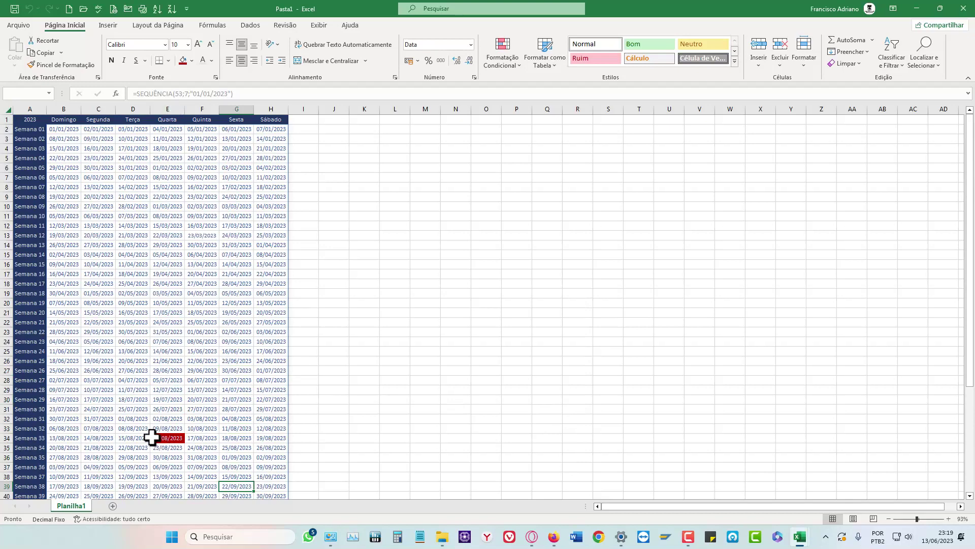
{"action": "scroll", "coordinate": [154, 435], "scroll_direction": "down", "scroll_amount": 6}
{"action": "scroll", "coordinate": [154, 434], "scroll_direction": "down", "scroll_amount": 1}
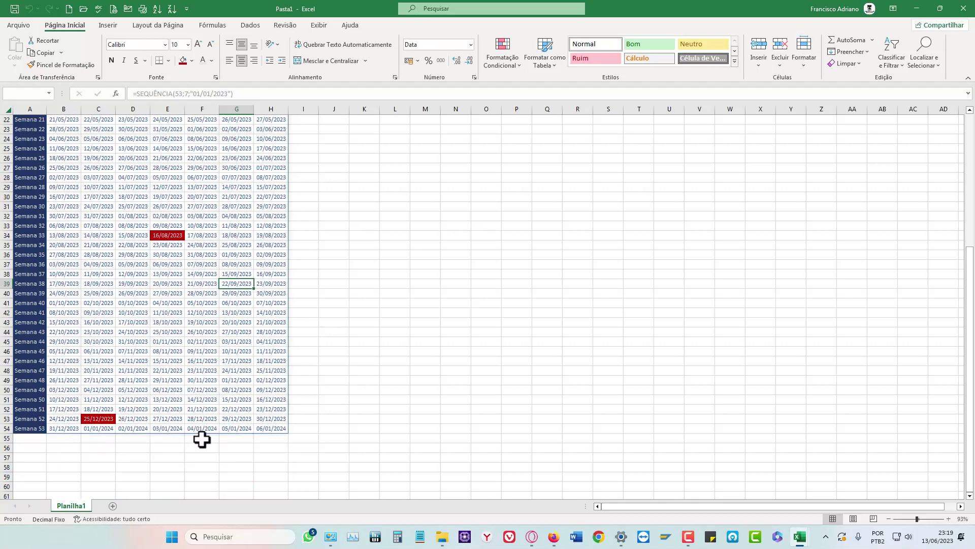
{"action": "scroll", "coordinate": [201, 435], "scroll_direction": "up", "scroll_amount": 7}
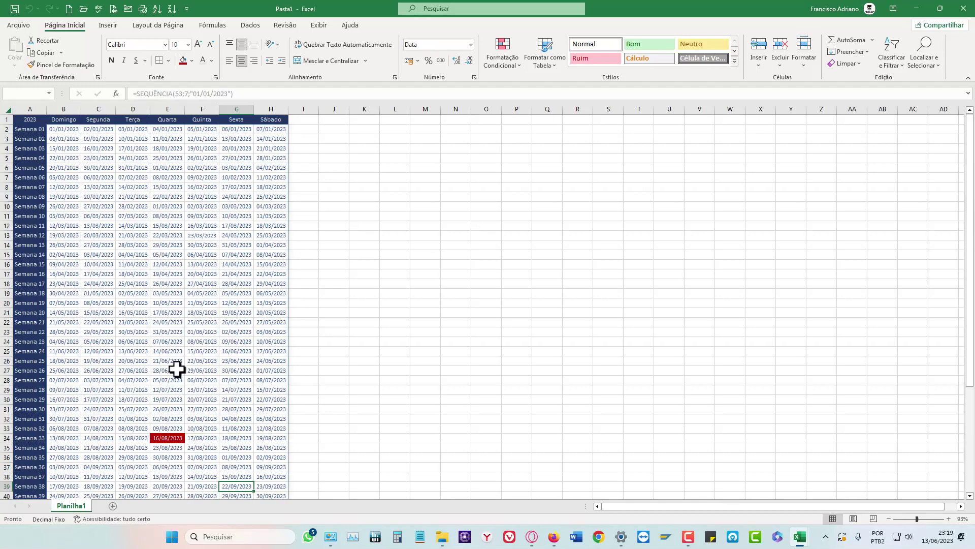
{"action": "scroll", "coordinate": [188, 319], "scroll_direction": "down", "scroll_amount": 2}
{"action": "scroll", "coordinate": [189, 319], "scroll_direction": "up", "scroll_amount": 2}
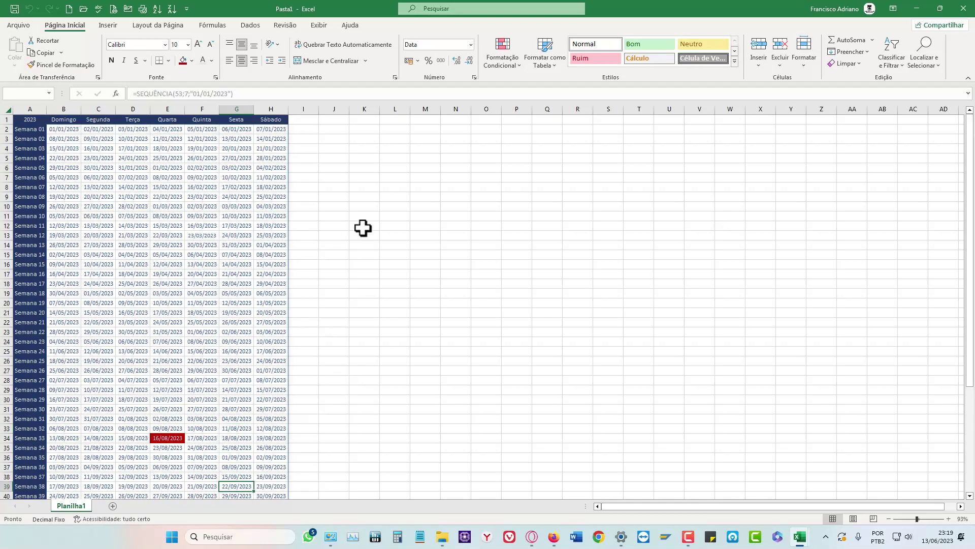